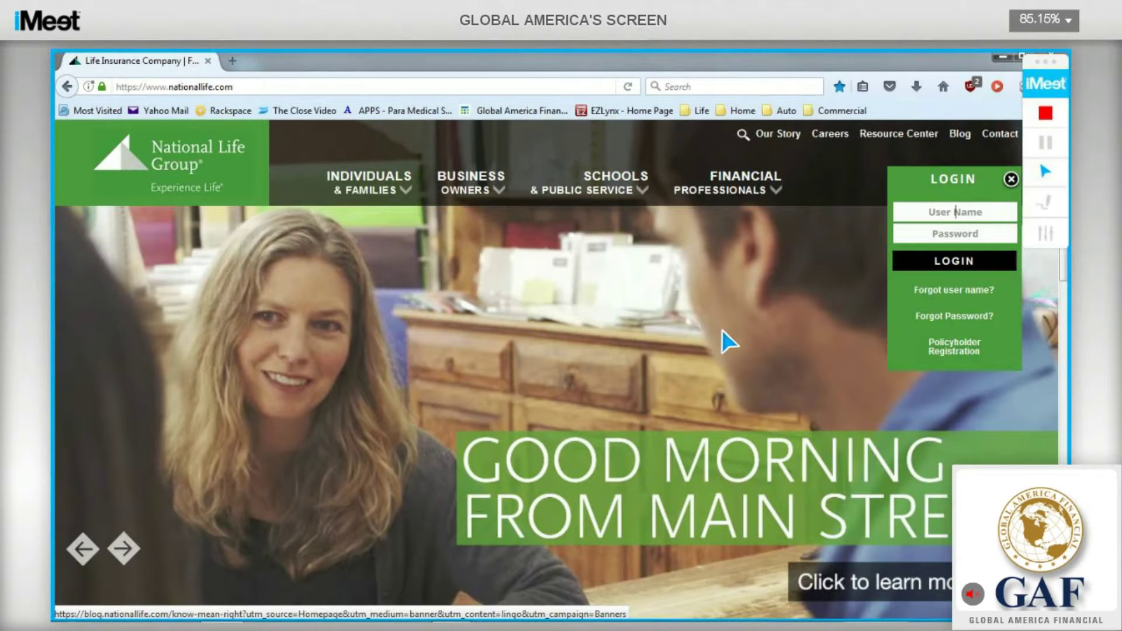
# Log in to the National Life Group site with the agent's saved user name and open the Illustrations tool
pyautogui.click(941, 212)
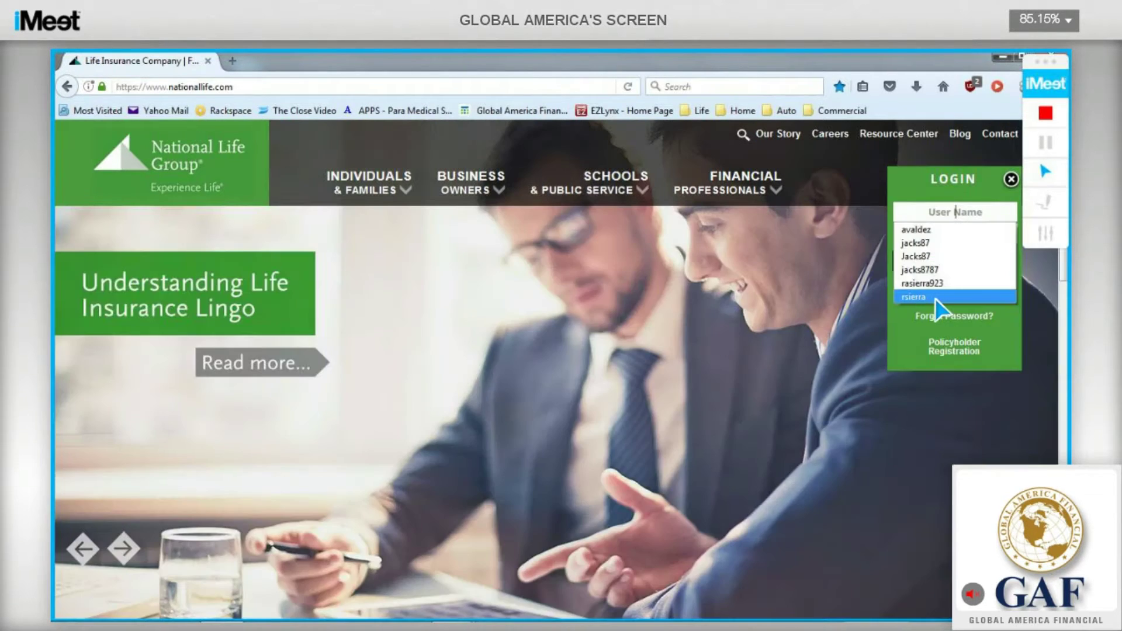
pyautogui.click(935, 297)
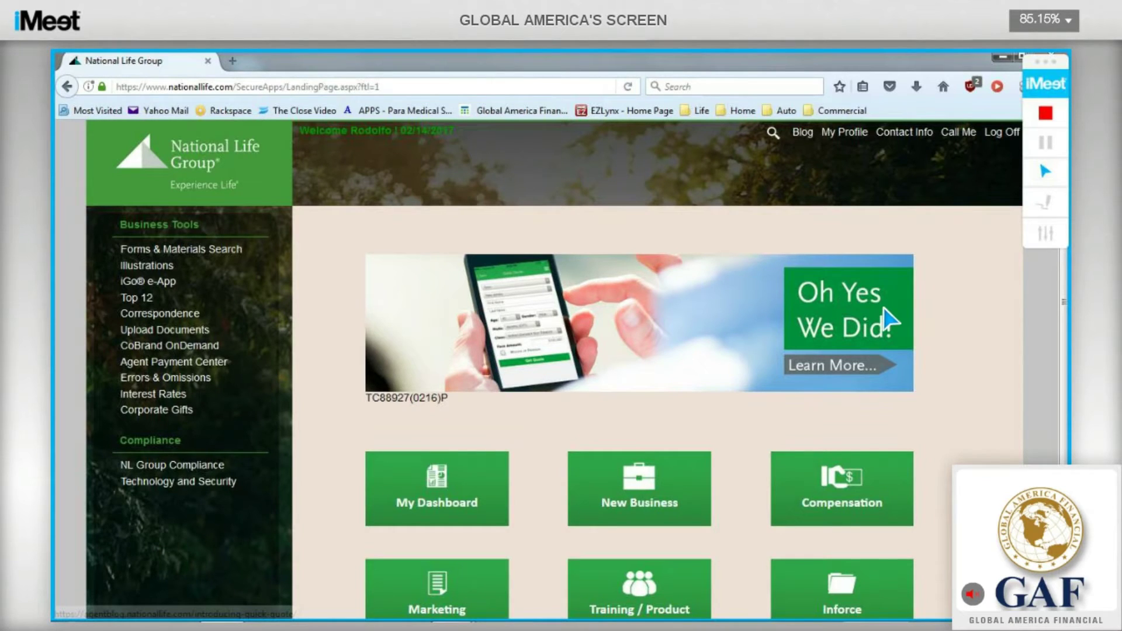
pyautogui.click(147, 266)
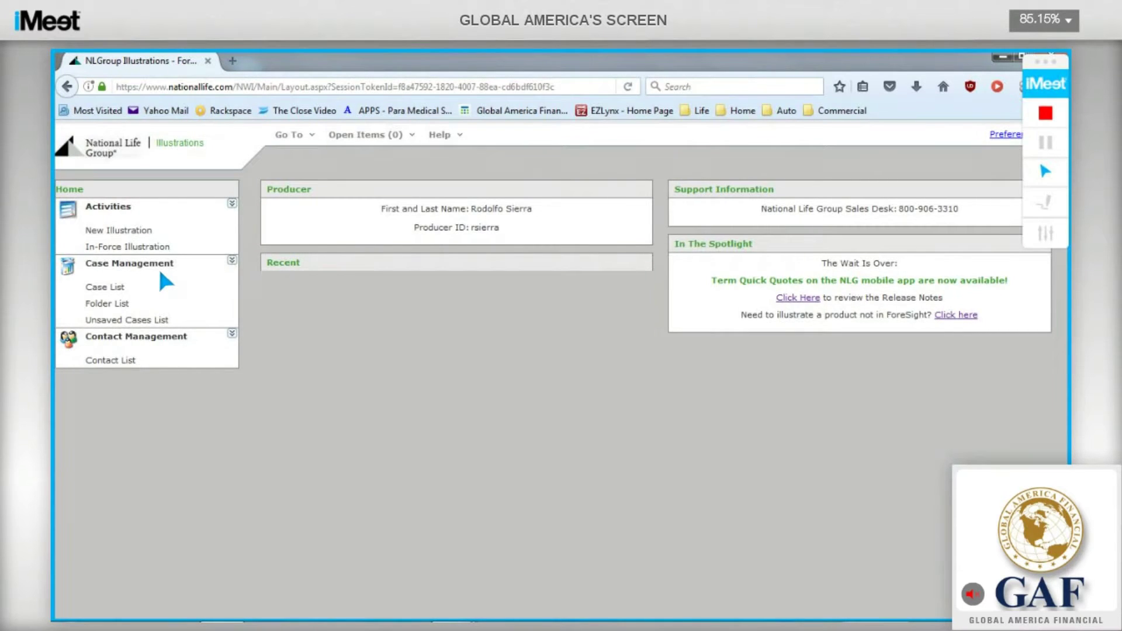
# Start a new FlexLife II illustration with Texas as issue state, Indexed Universal Life as product type and Basic Illustration as sales concept
pyautogui.click(208, 234)
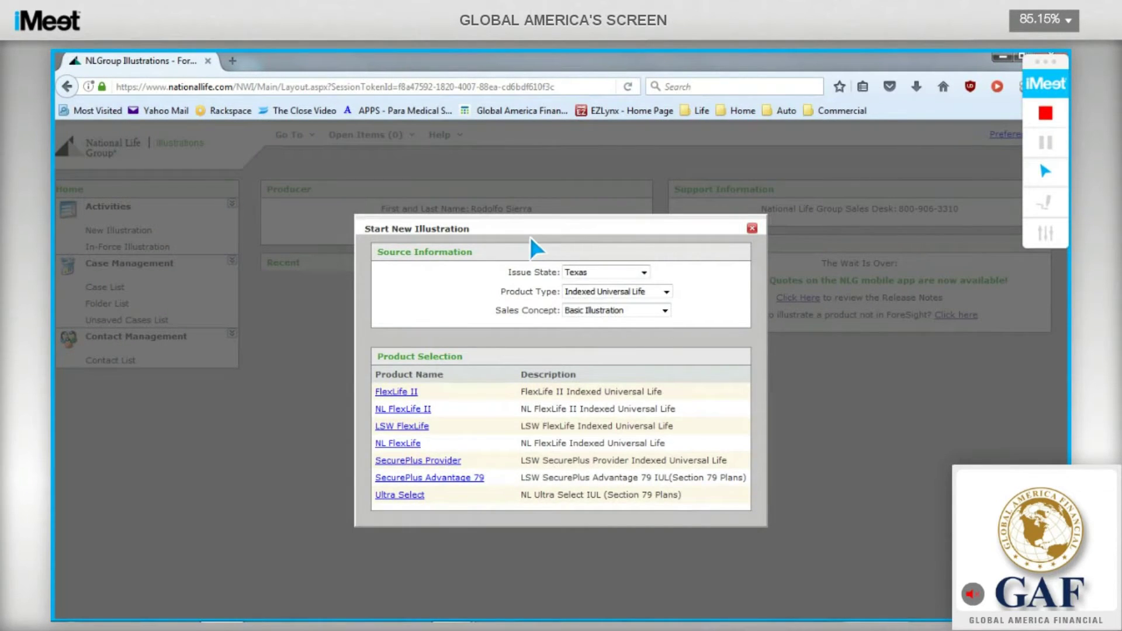
pyautogui.click(643, 273)
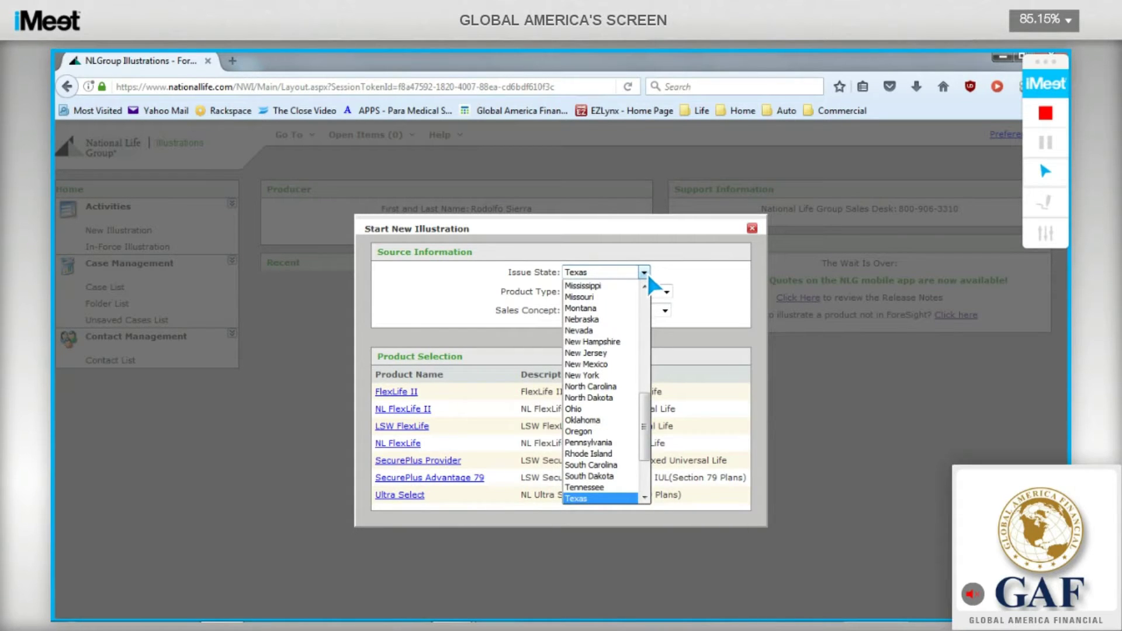
pyautogui.click(645, 272)
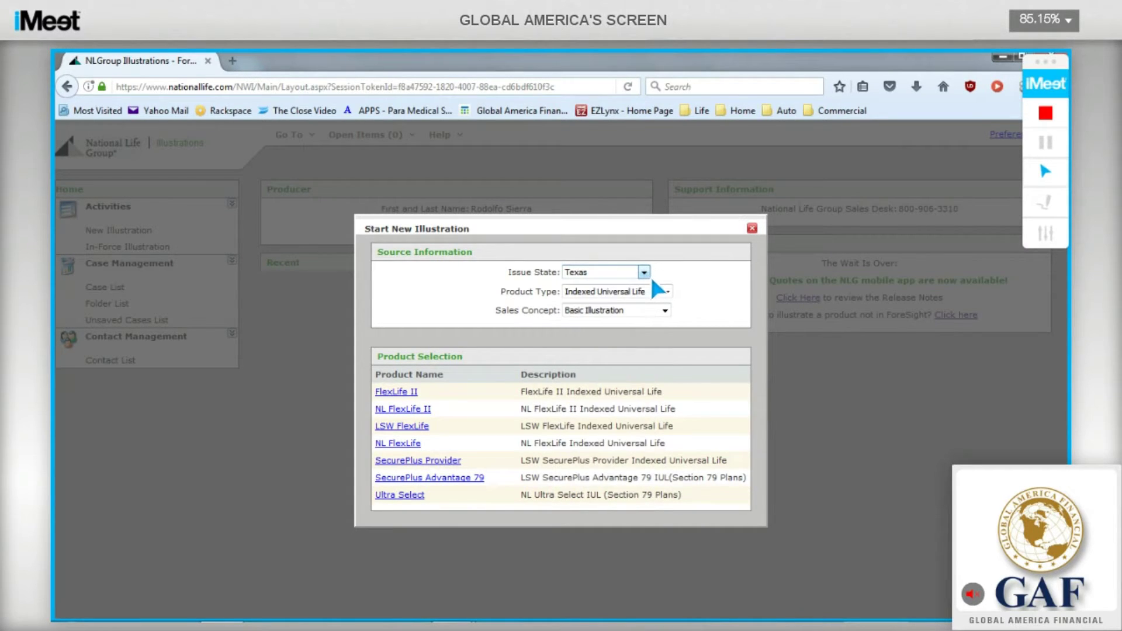
pyautogui.click(666, 292)
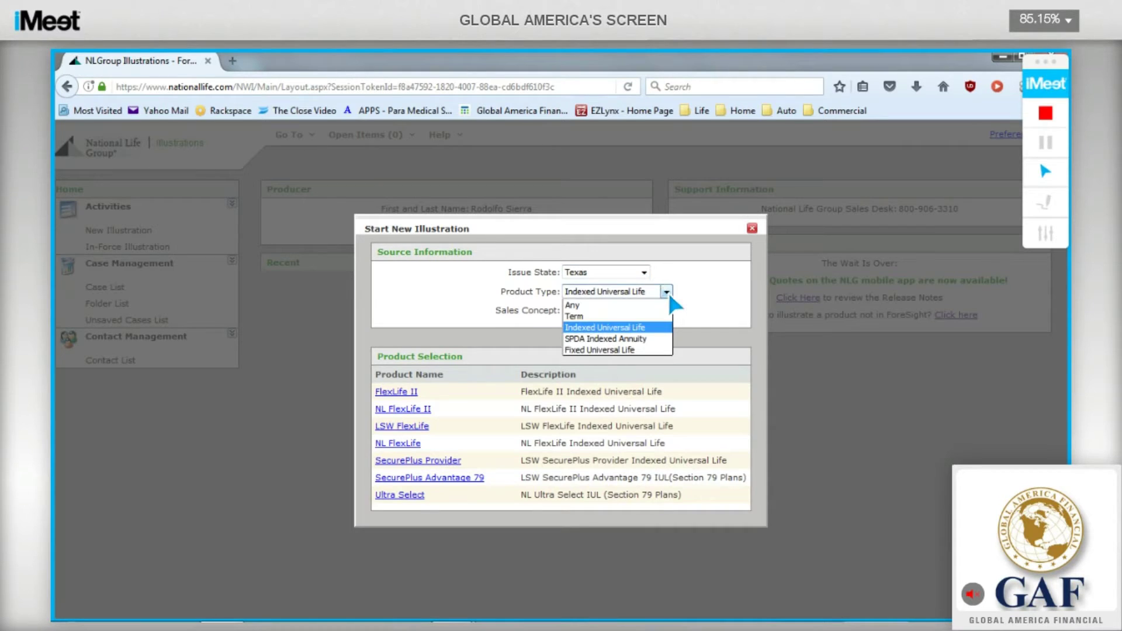
pyautogui.click(657, 329)
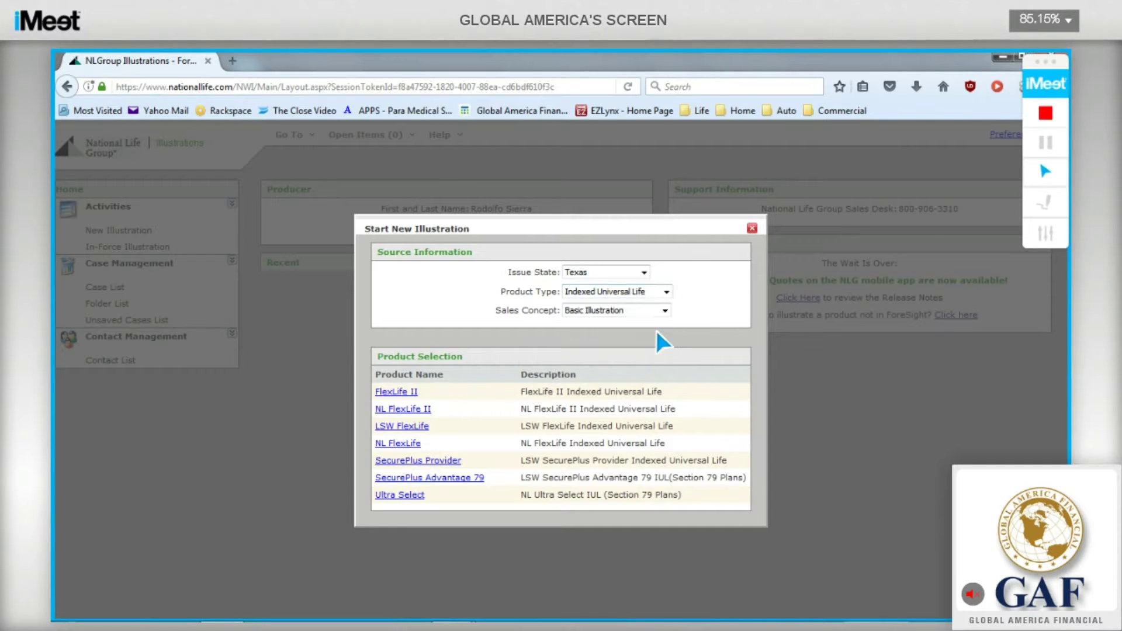
pyautogui.click(665, 312)
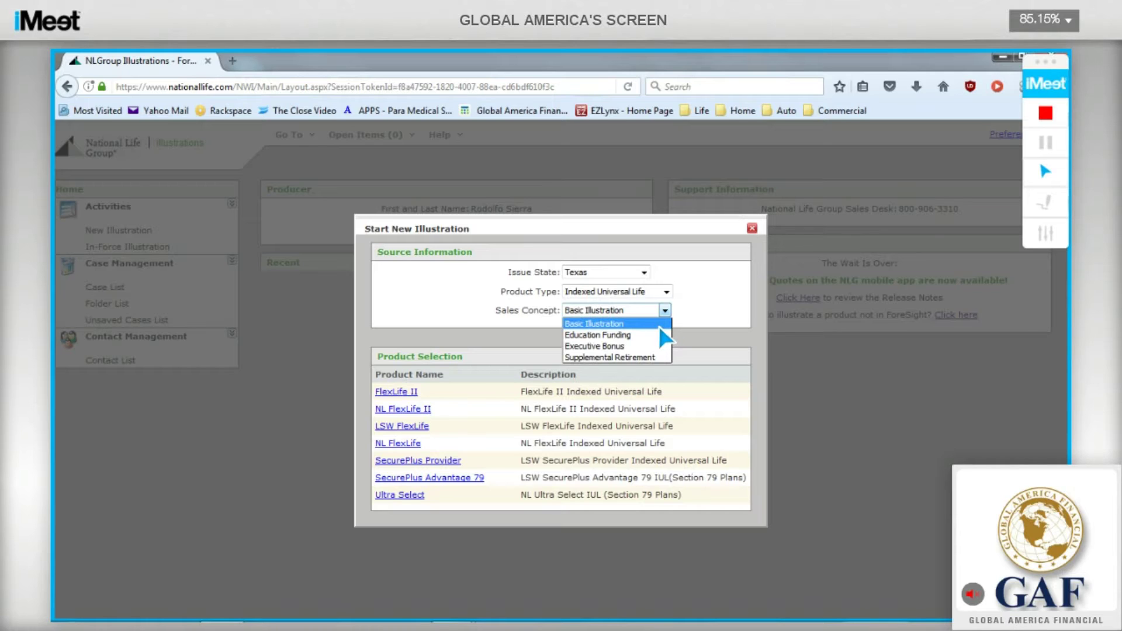
pyautogui.click(643, 360)
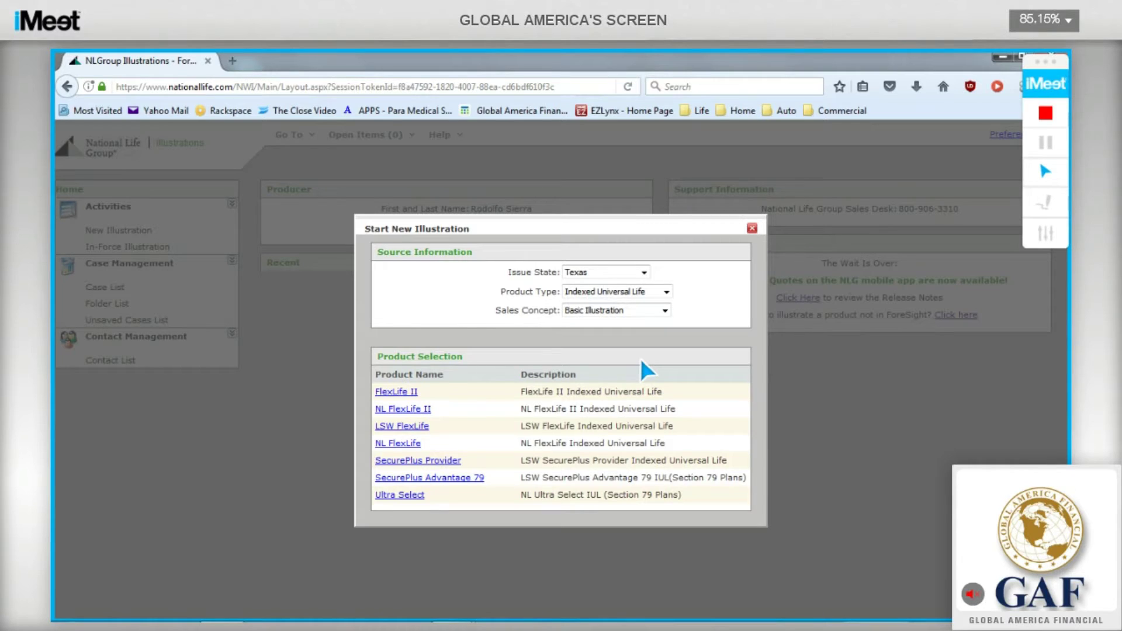
pyautogui.click(406, 395)
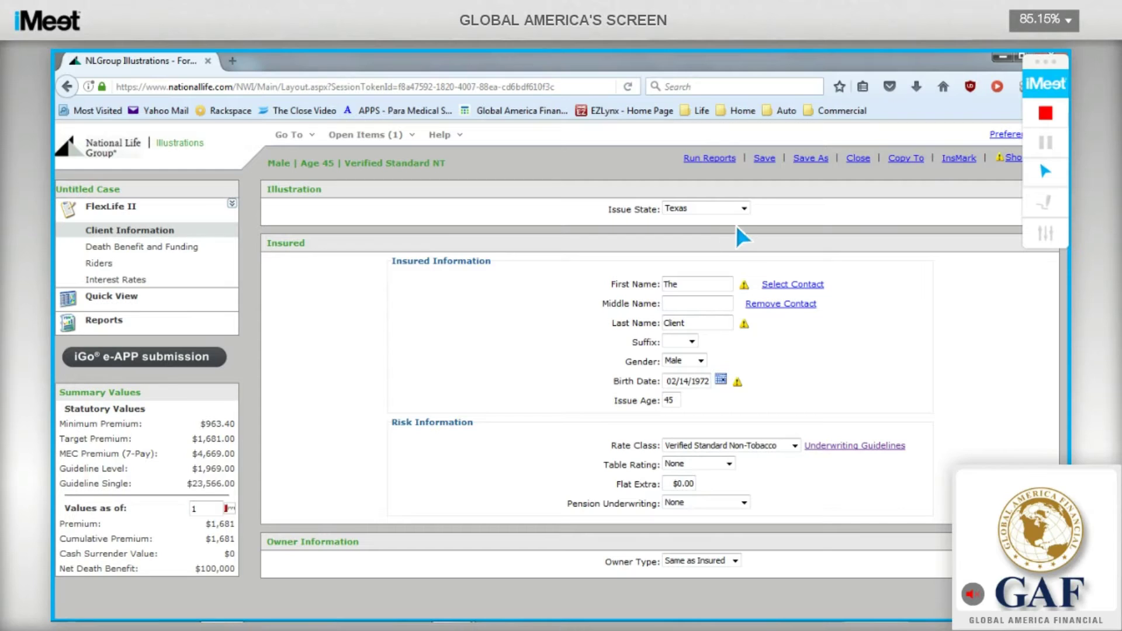
# Keep Texas as the issue state and enter the insured's first and last name in the client information
pyautogui.click(744, 209)
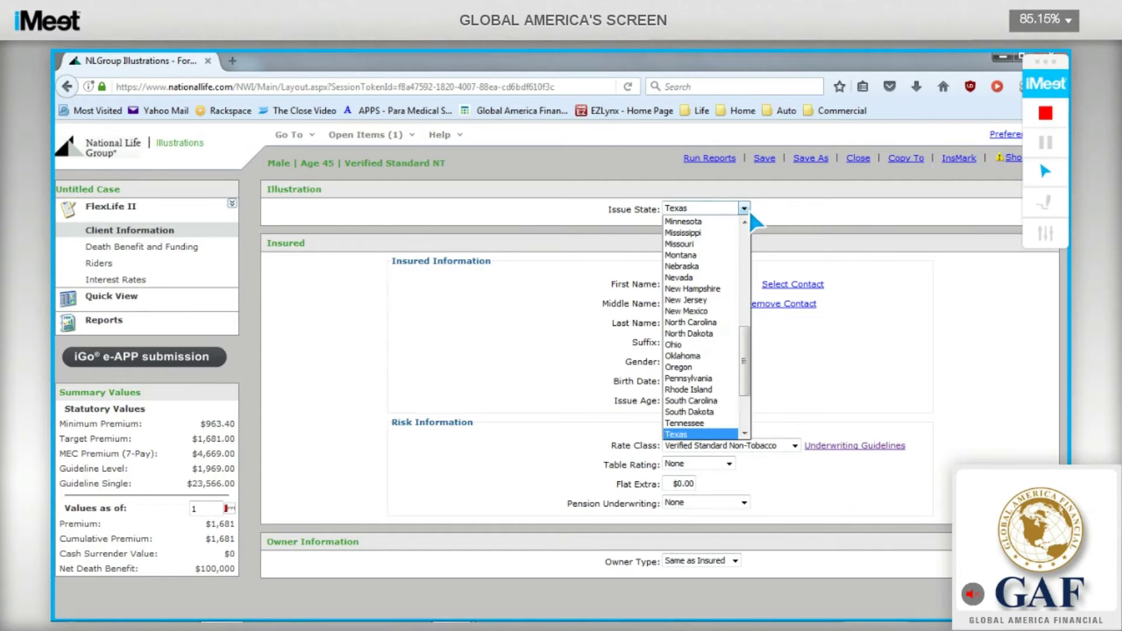
pyautogui.click(744, 208)
pyautogui.press('Tab')
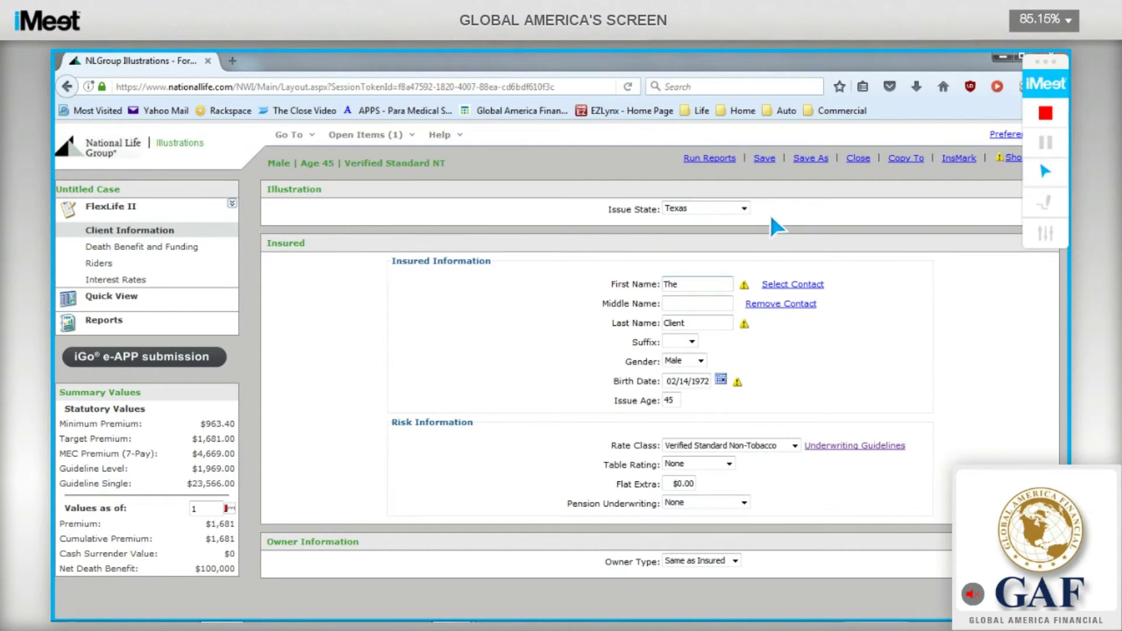
pyautogui.write('John')
pyautogui.press('Tab')
pyautogui.press('Tab')
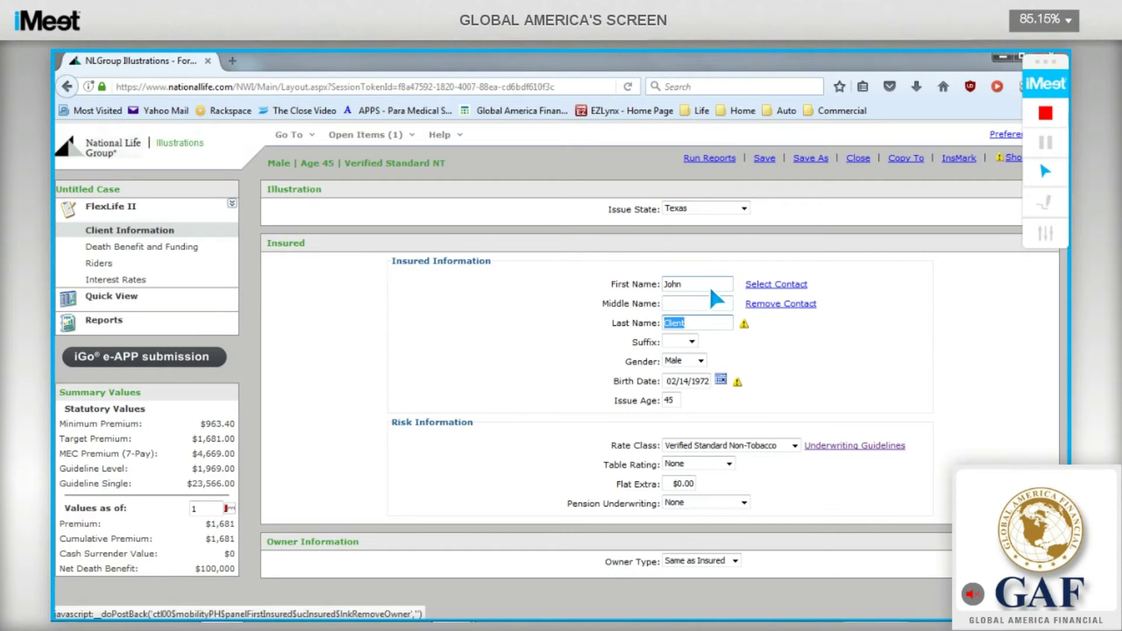
pyautogui.write('Doe')
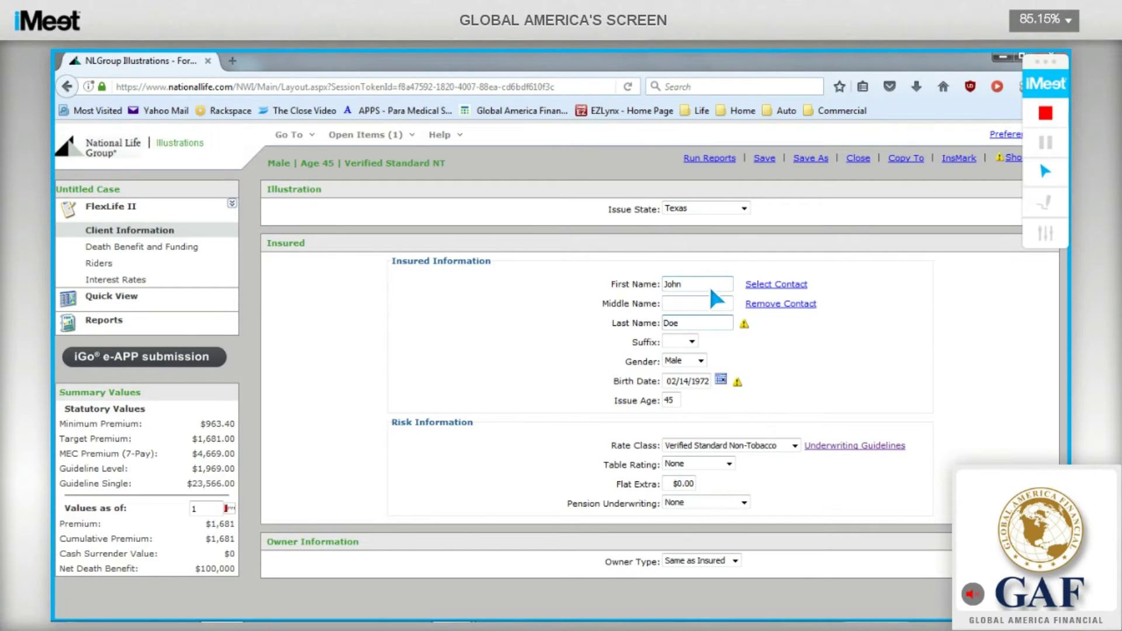
# Correct the year in the insured's birth date
pyautogui.press('Tab')
pyautogui.press('Tab')
pyautogui.press('Tab')
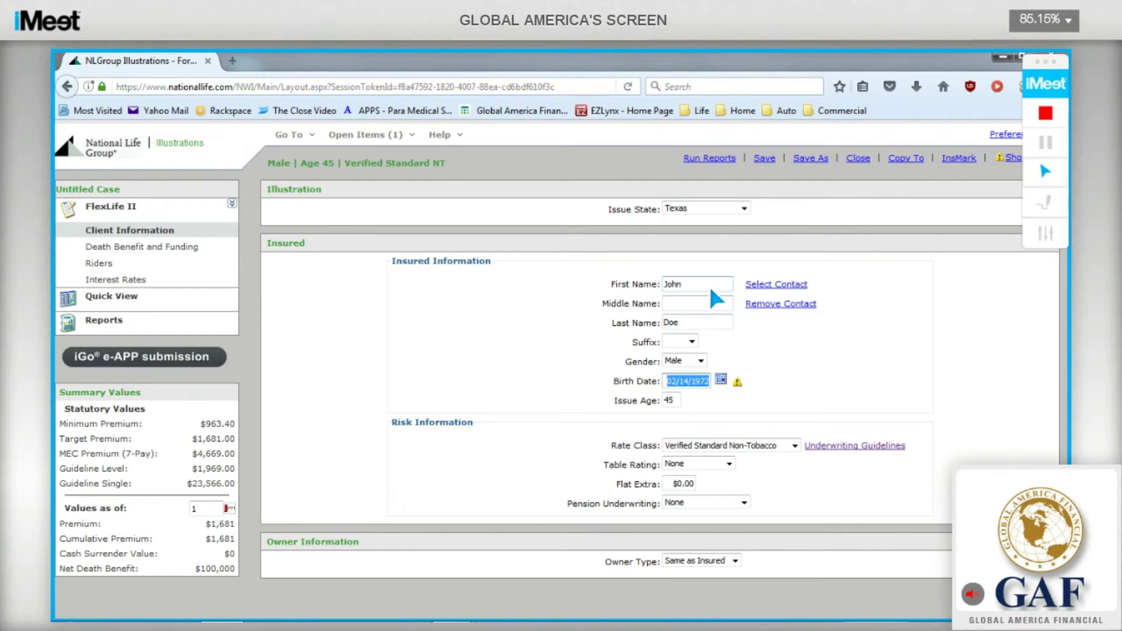
pyautogui.click(707, 385)
pyautogui.press('Left')
pyautogui.press('BackSpace')
pyautogui.write('8')
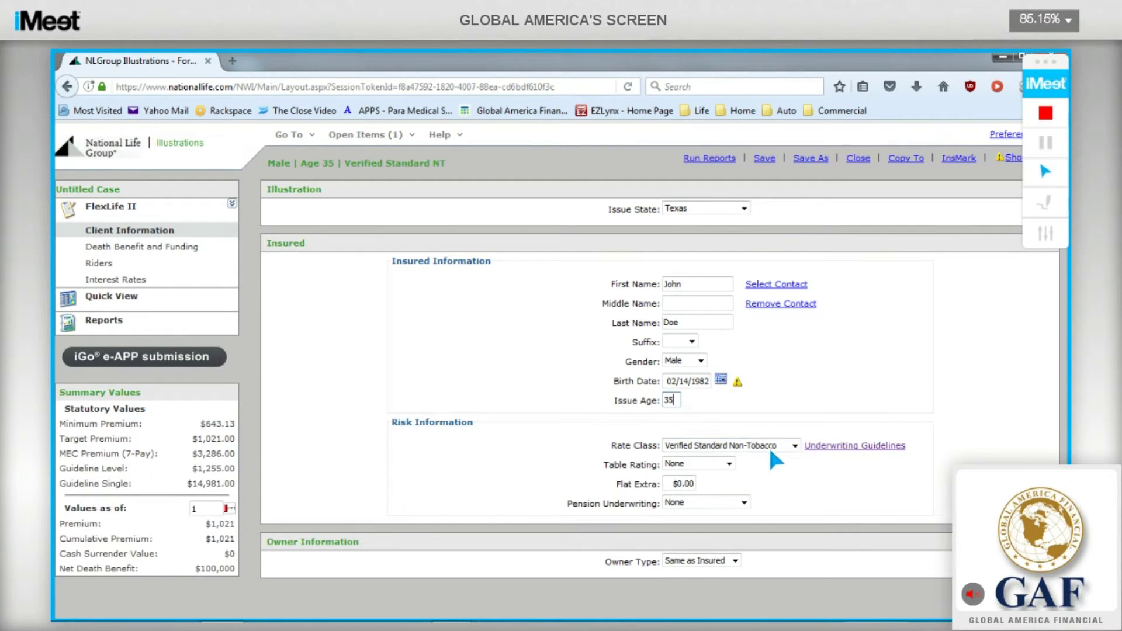
# Select the Verified Standard Non-Tobacco rate class and keep the table rating at None in the insured's risk information
pyautogui.click(795, 446)
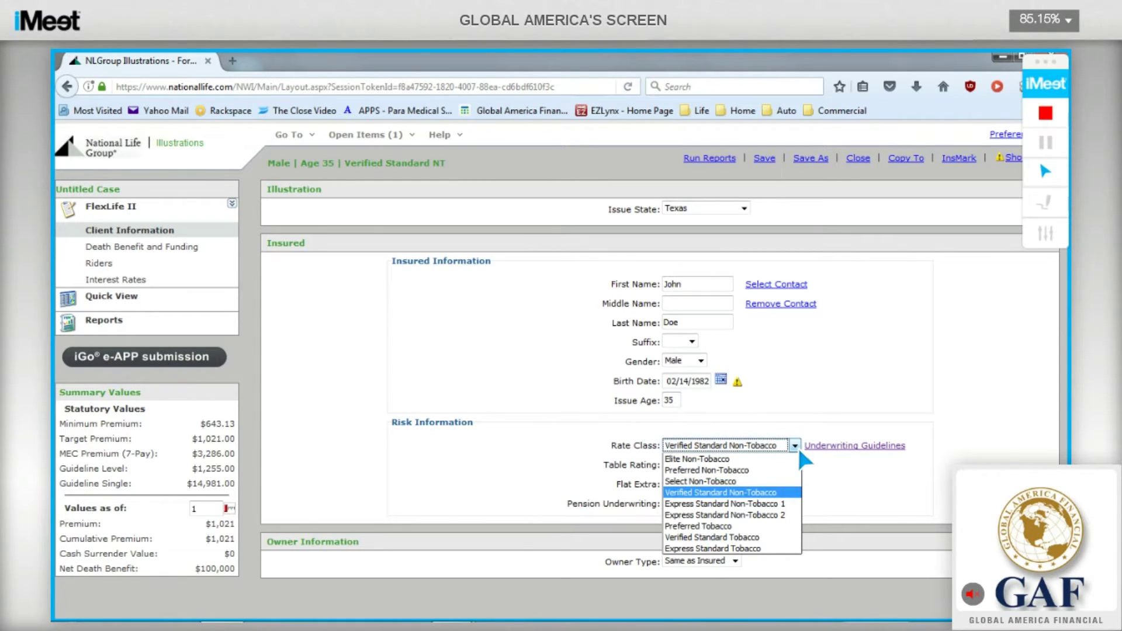
pyautogui.click(785, 493)
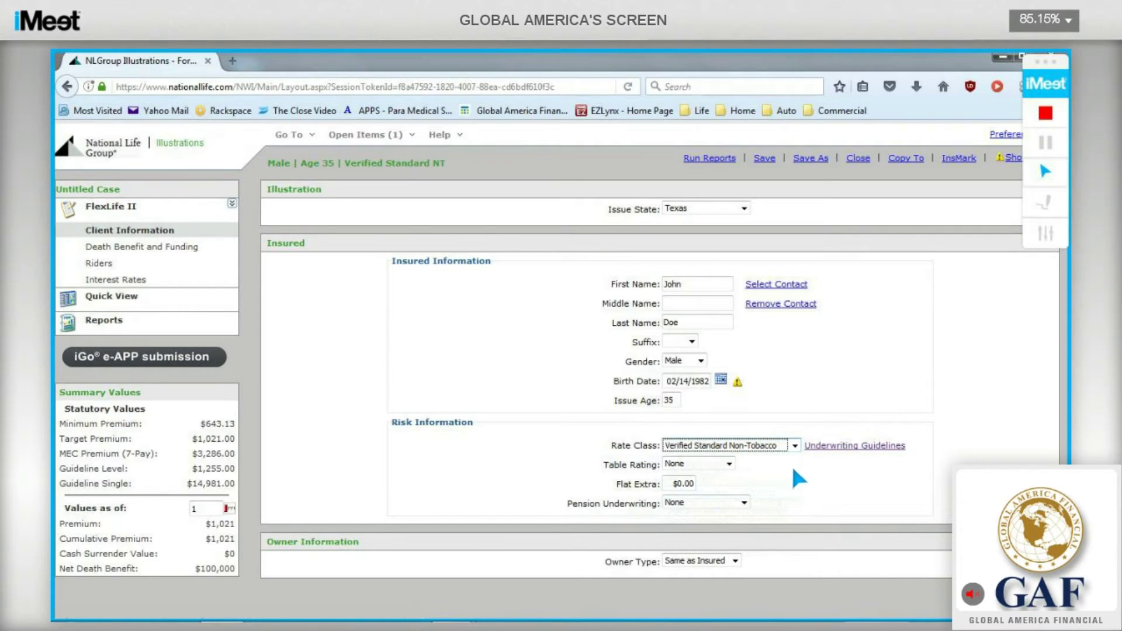
pyautogui.click(730, 464)
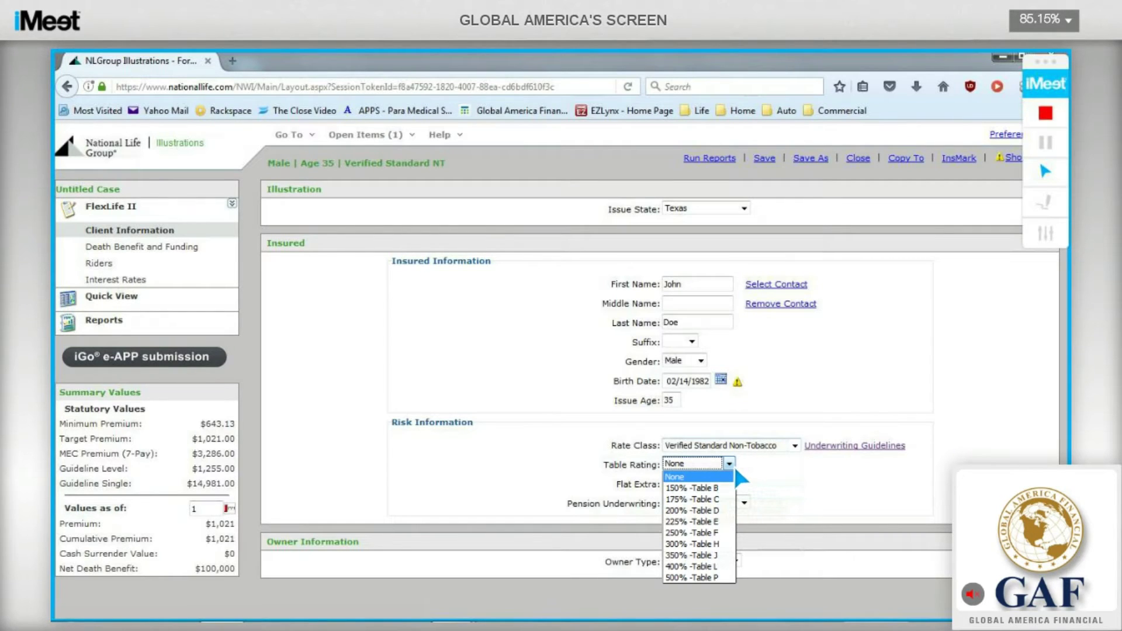
pyautogui.click(734, 464)
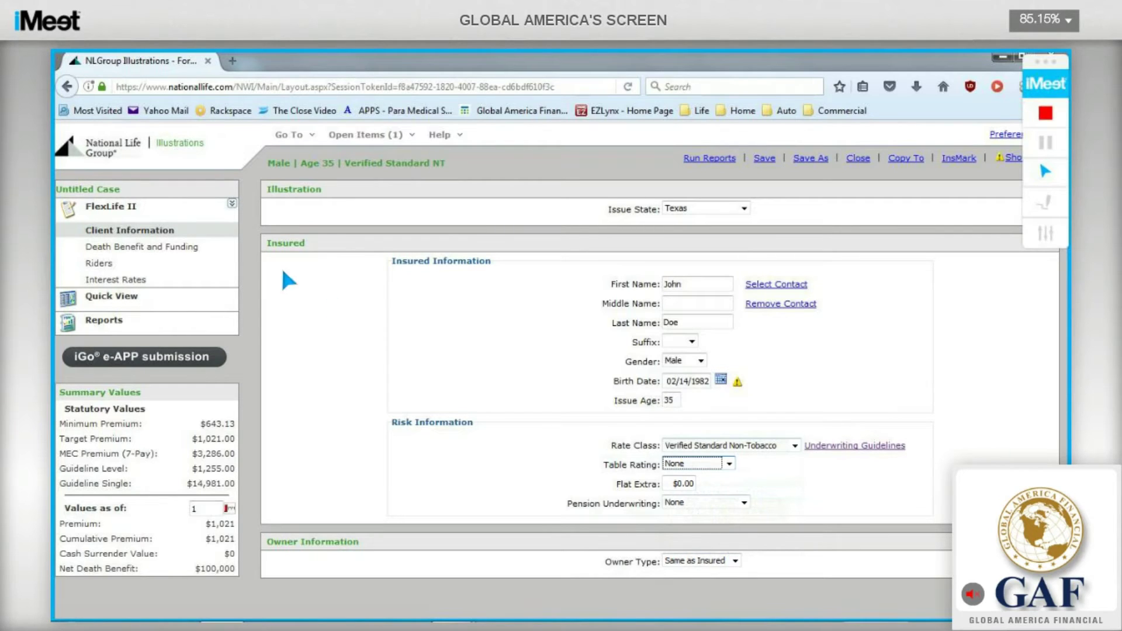
# In Death Benefit and Funding, set the face solve type to Minimum DB/Max Cash Value and the initial death benefit option to A (Level)
pyautogui.moveTo(232, 252)
pyautogui.click(187, 246)
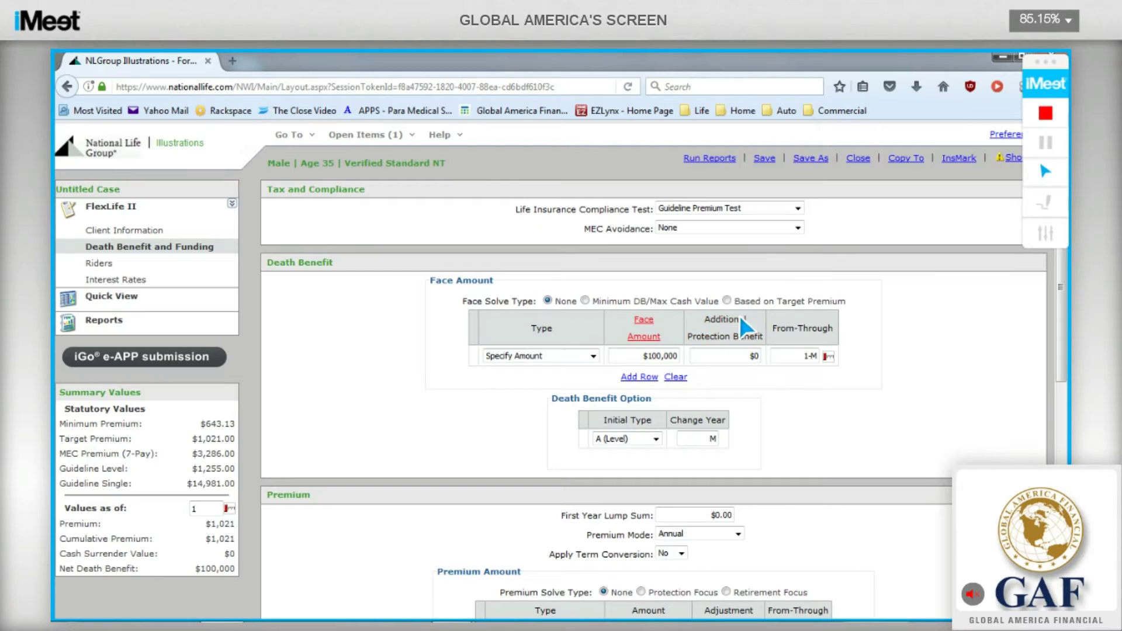
pyautogui.click(586, 301)
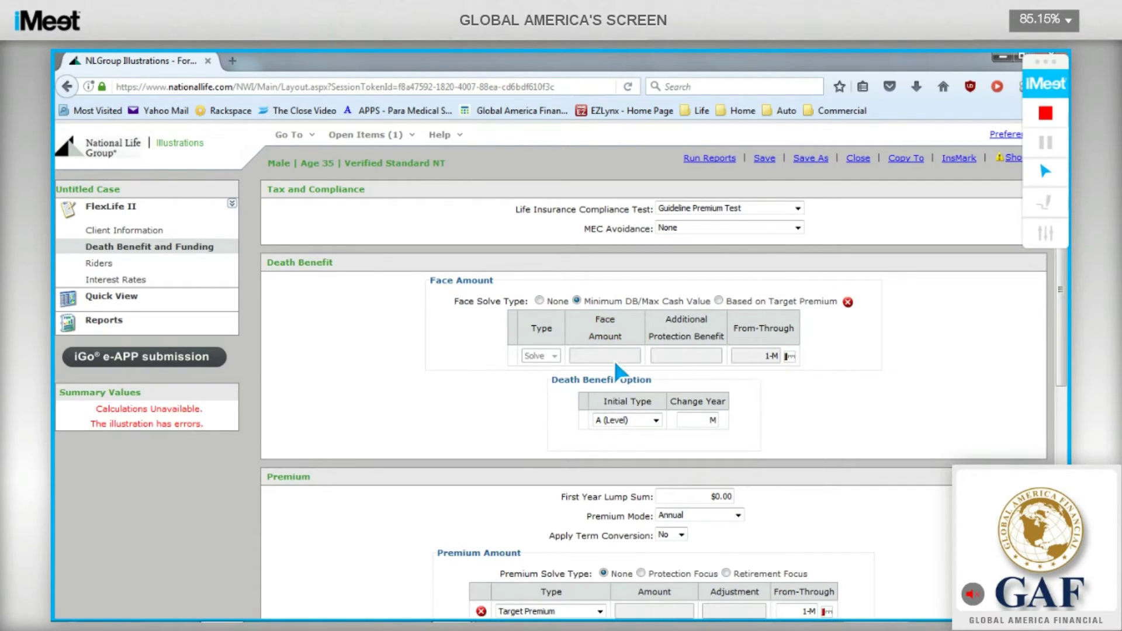
pyautogui.scroll(-2, 810, 392)
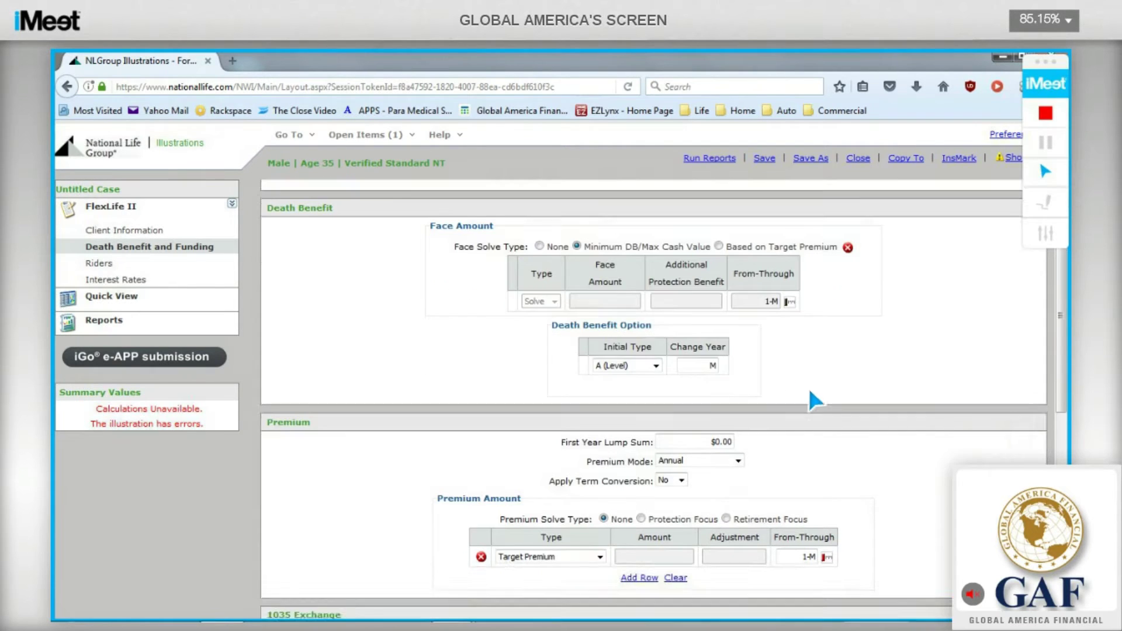
pyautogui.click(657, 353)
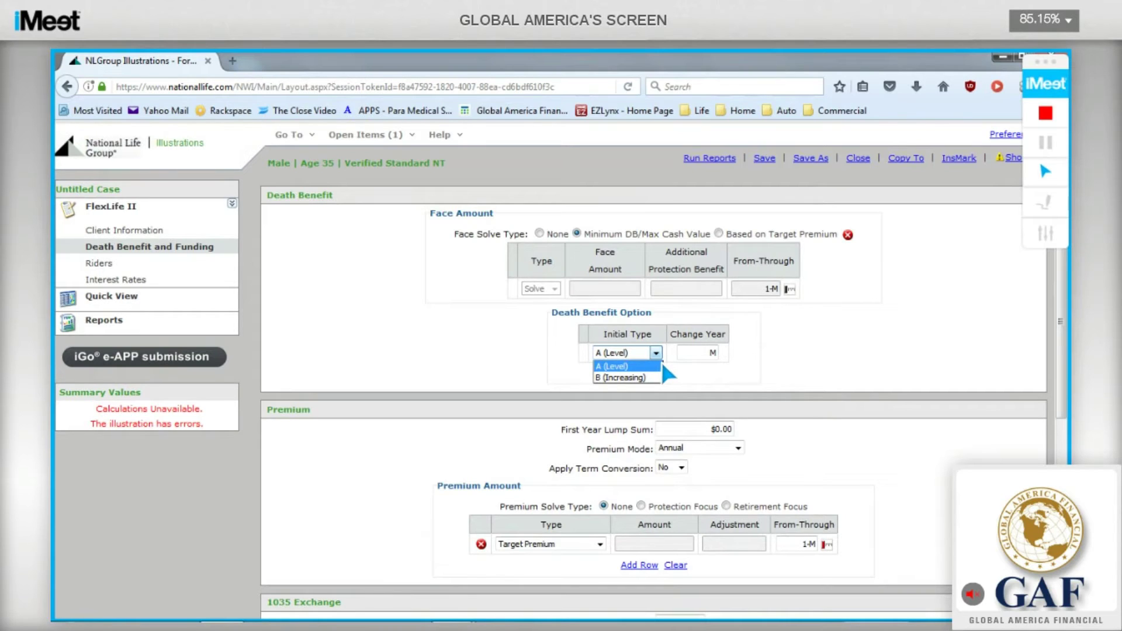
pyautogui.click(656, 366)
# Set the premium mode to Monthly (EFT)
pyautogui.scroll(-2, 851, 391)
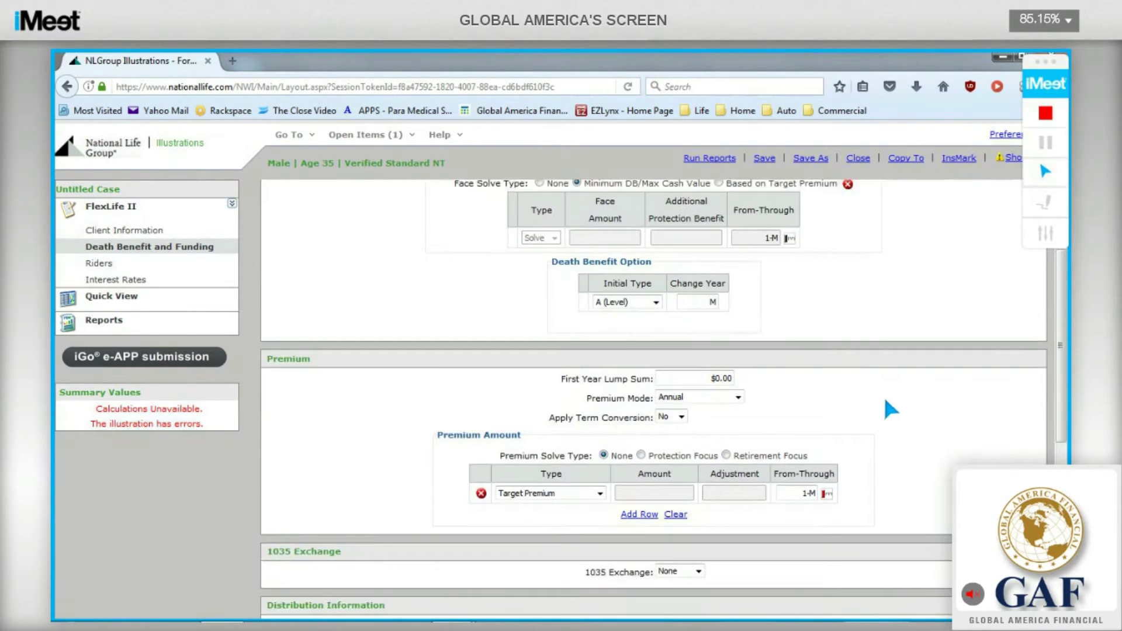
pyautogui.scroll(-3, 885, 400)
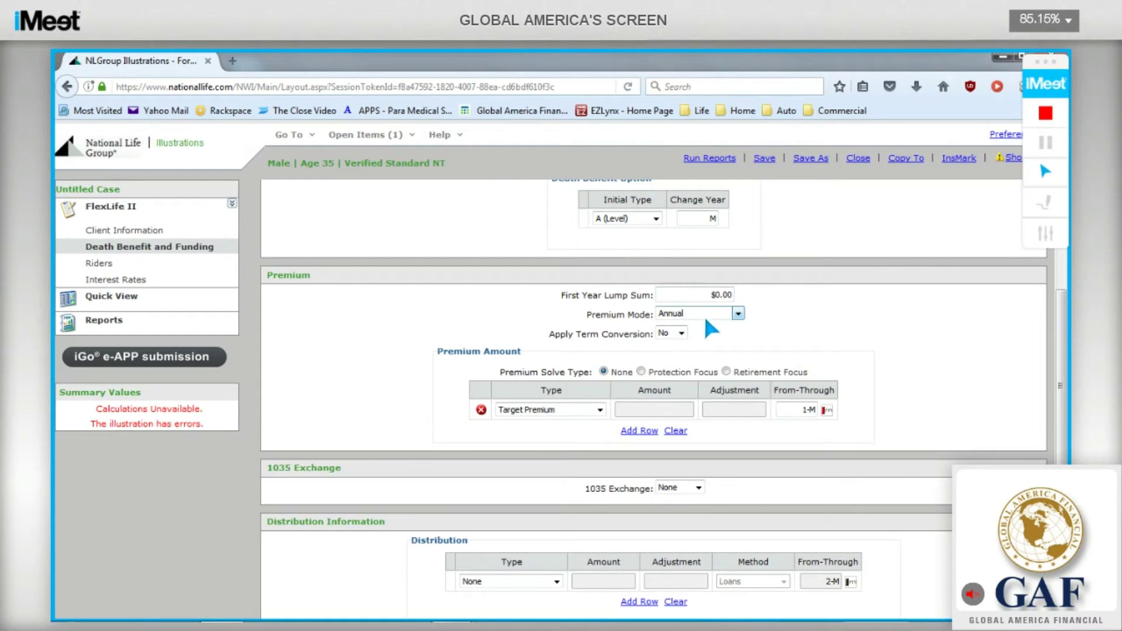
pyautogui.click(738, 315)
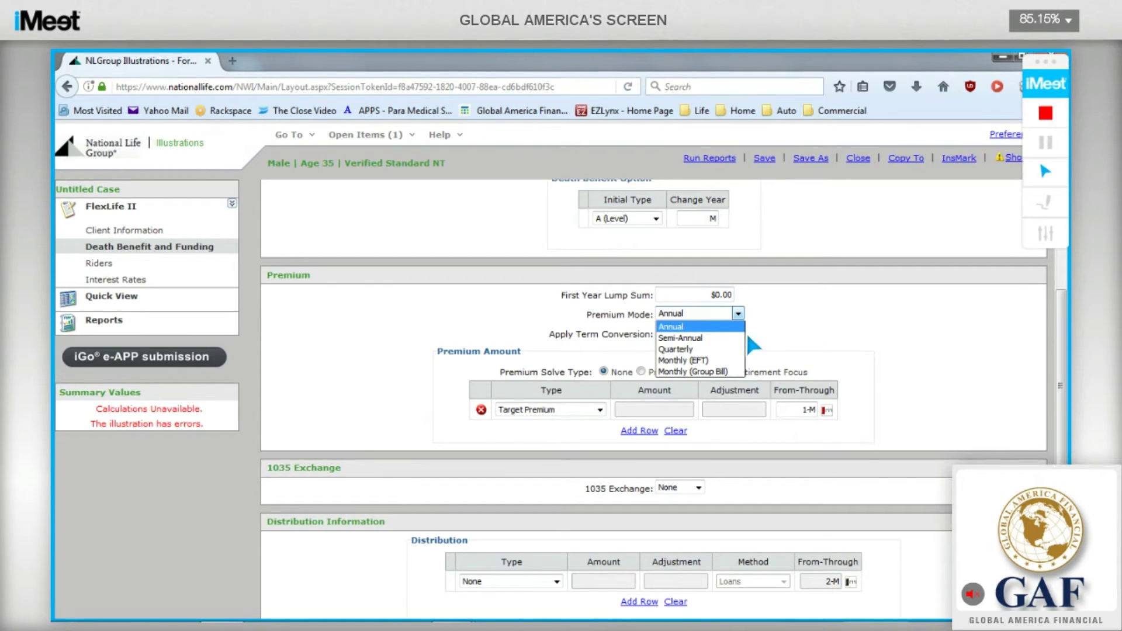
pyautogui.press('Down')
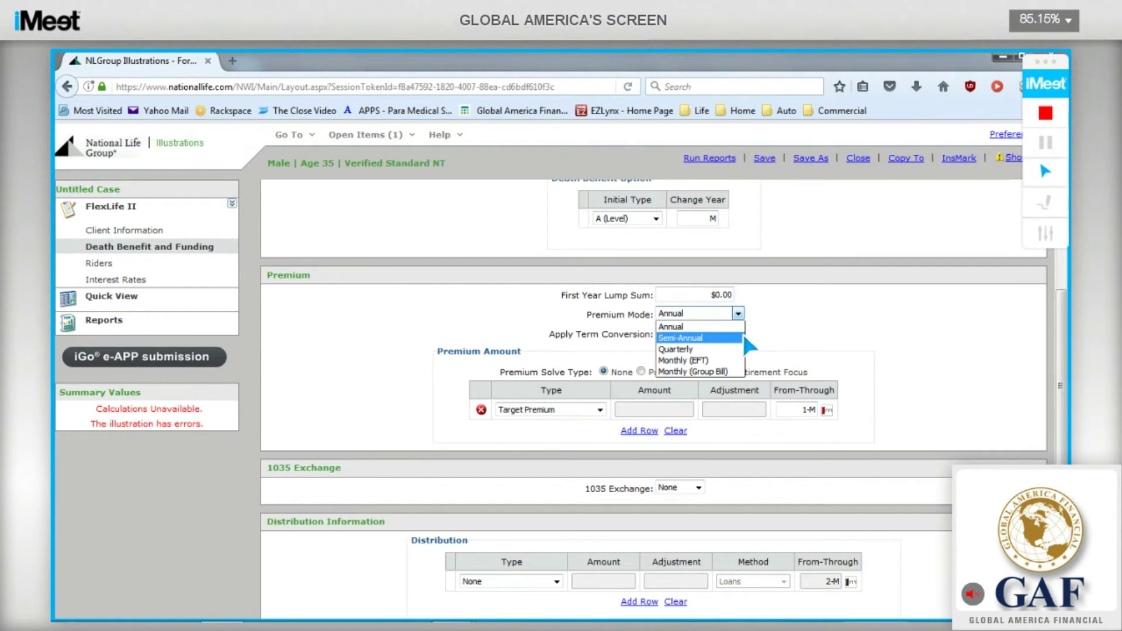
pyautogui.press('Down')
pyautogui.press('Down')
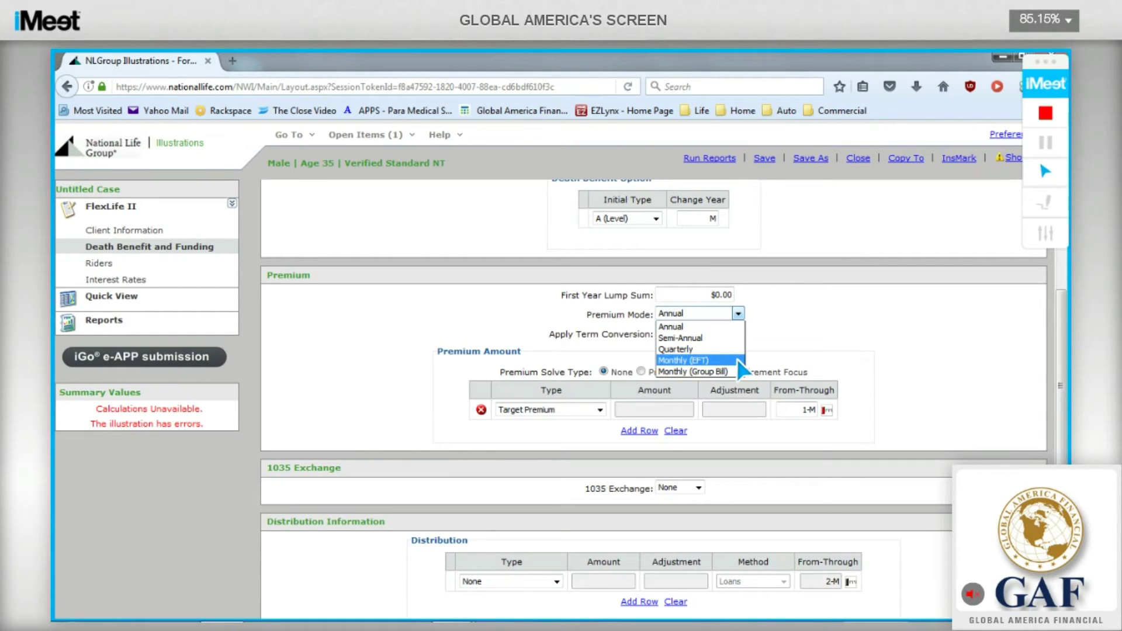
pyautogui.click(735, 357)
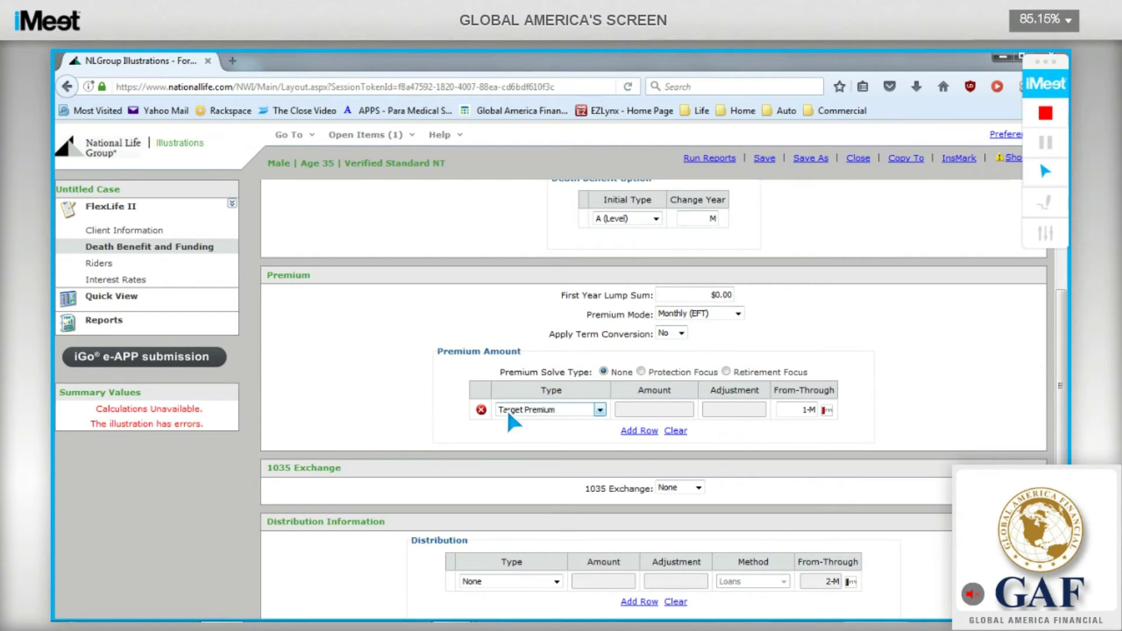
# Change the premium amount type to Specify Amount and set the amount to $500
pyautogui.click(599, 411)
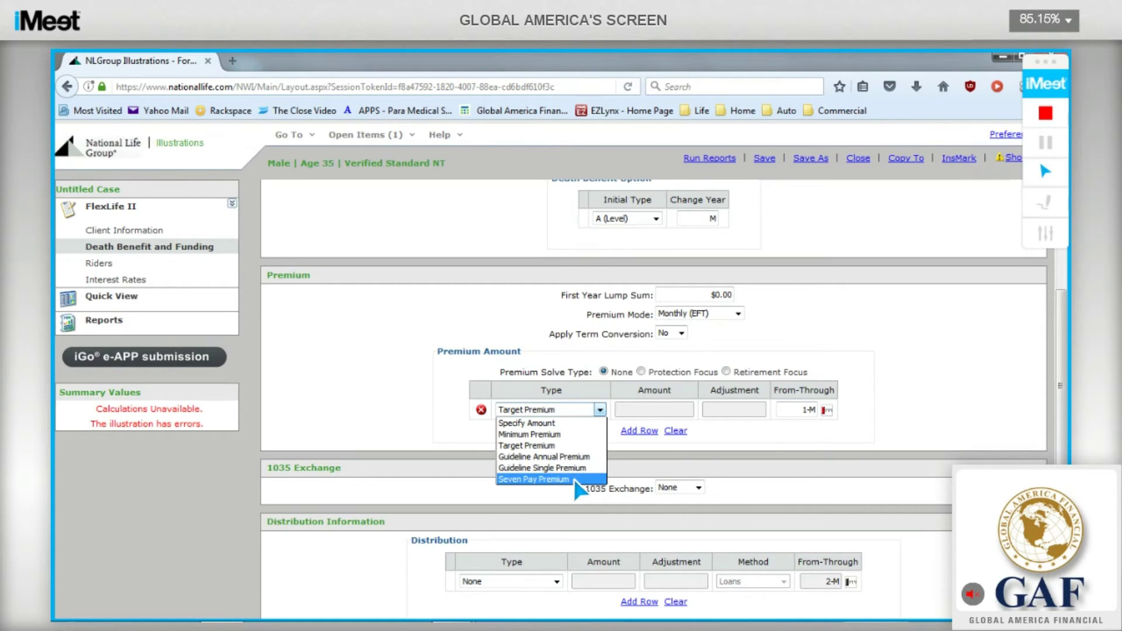
pyautogui.click(587, 425)
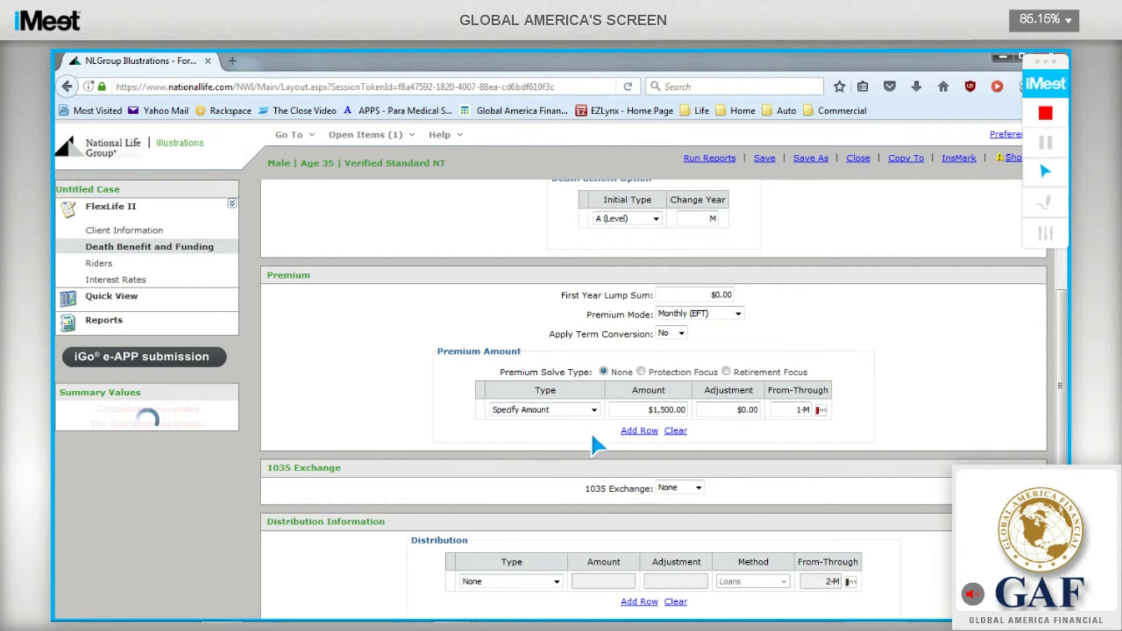
pyautogui.click(636, 409)
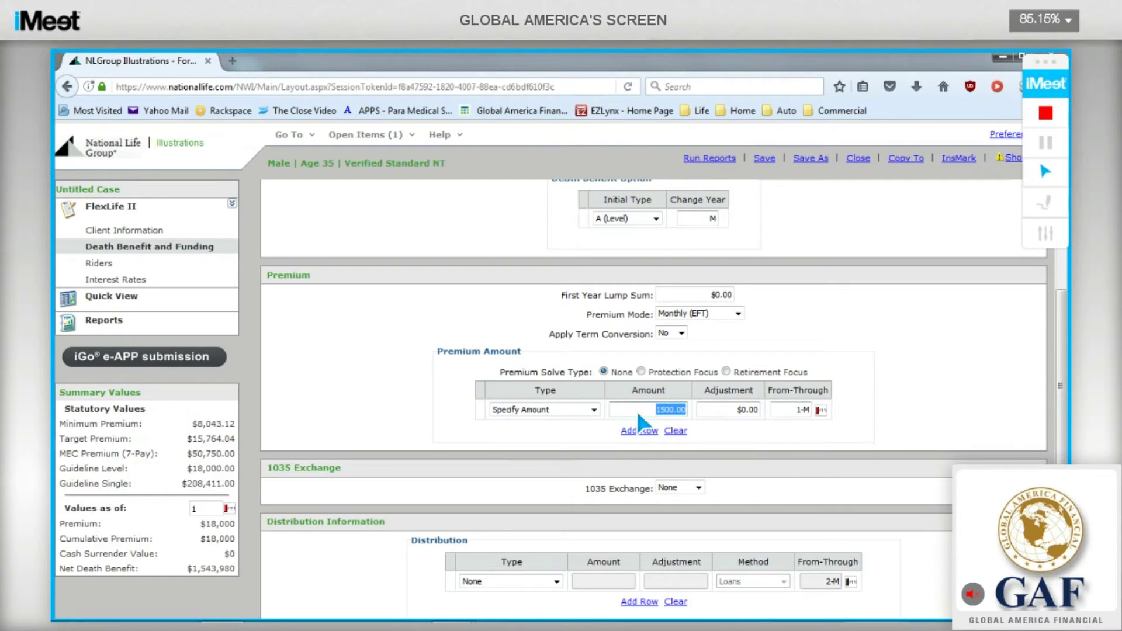
pyautogui.write('500')
pyautogui.press('Tab')
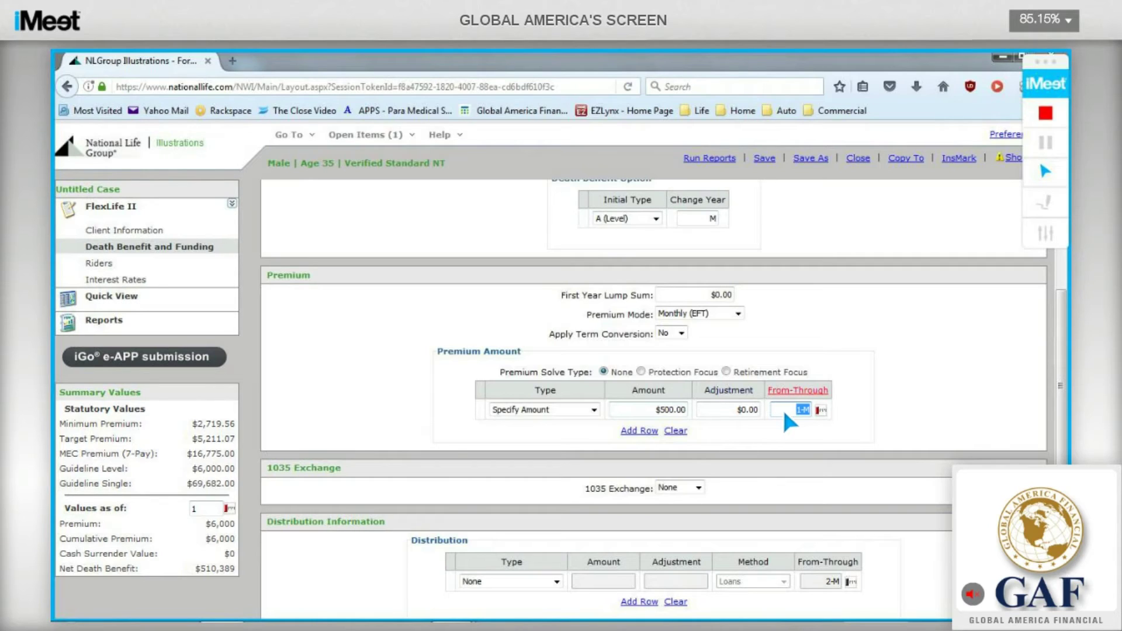
# Set the $500 premium's From-Through period to 1-A66
pyautogui.write('1')
pyautogui.press('Tab')
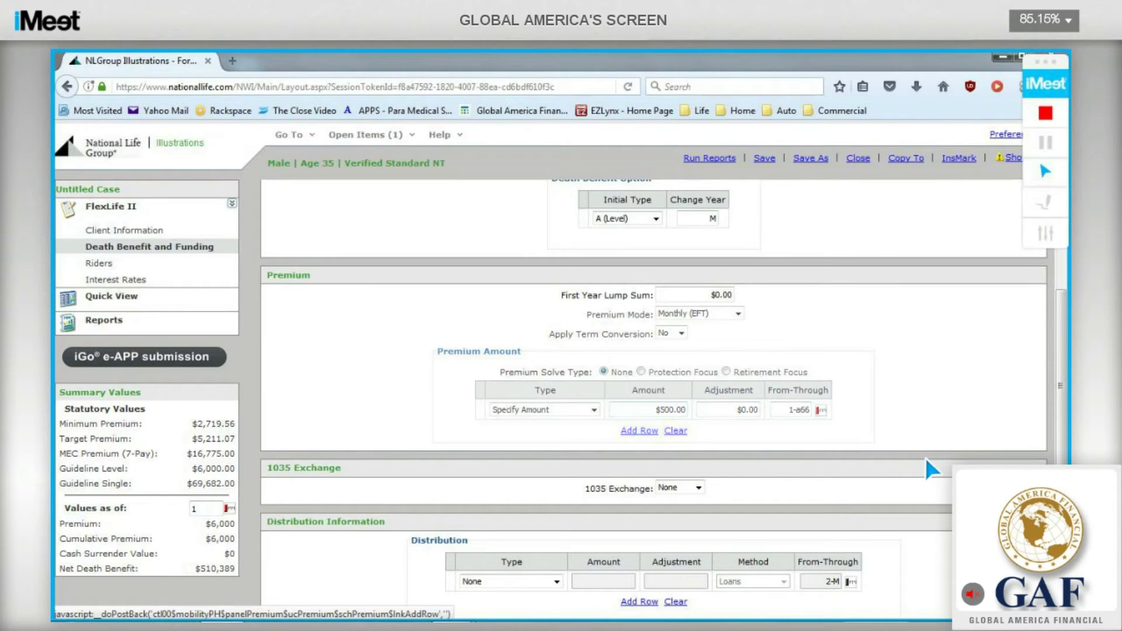
# Set the distribution type to Solve for Income and keep Loans as the distribution method
pyautogui.scroll(-4, 925, 455)
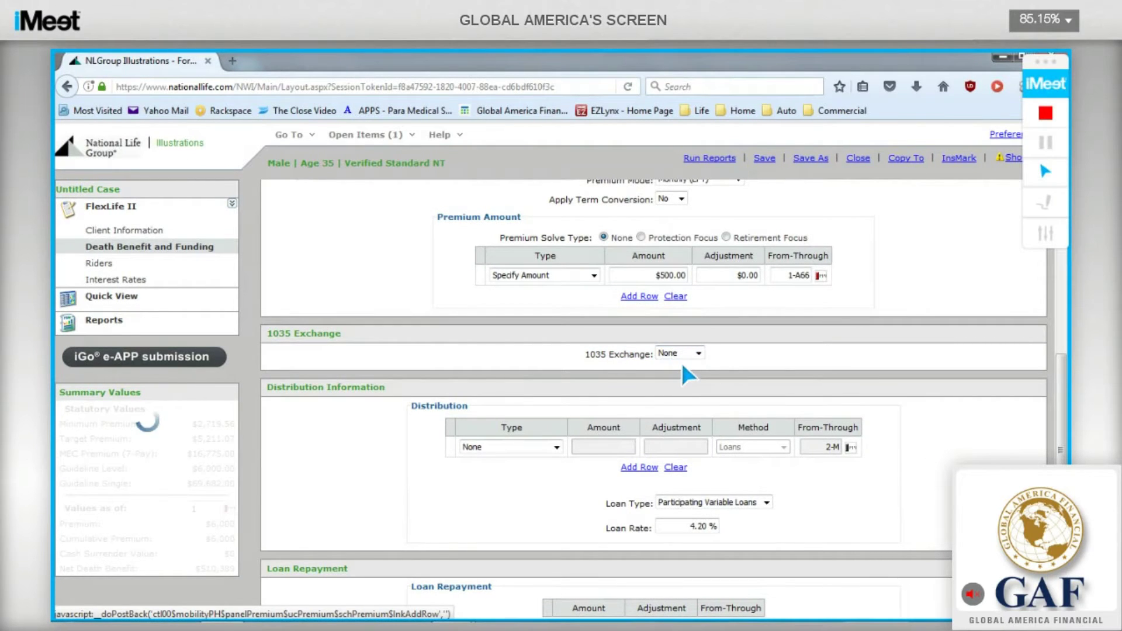
pyautogui.click(558, 447)
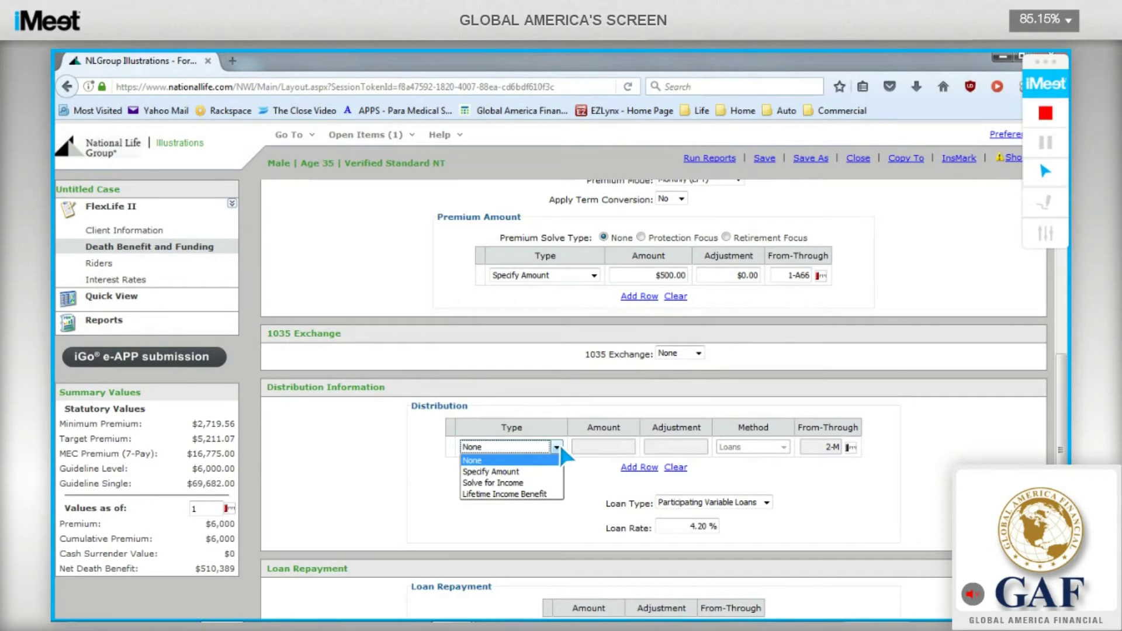
pyautogui.click(525, 484)
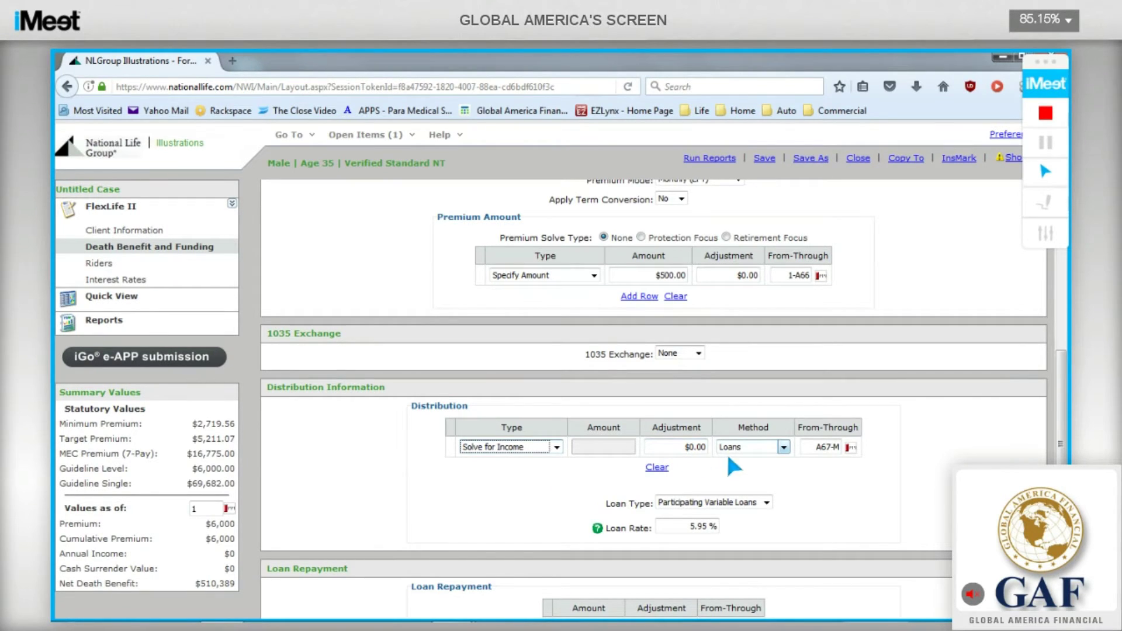
pyautogui.click(783, 448)
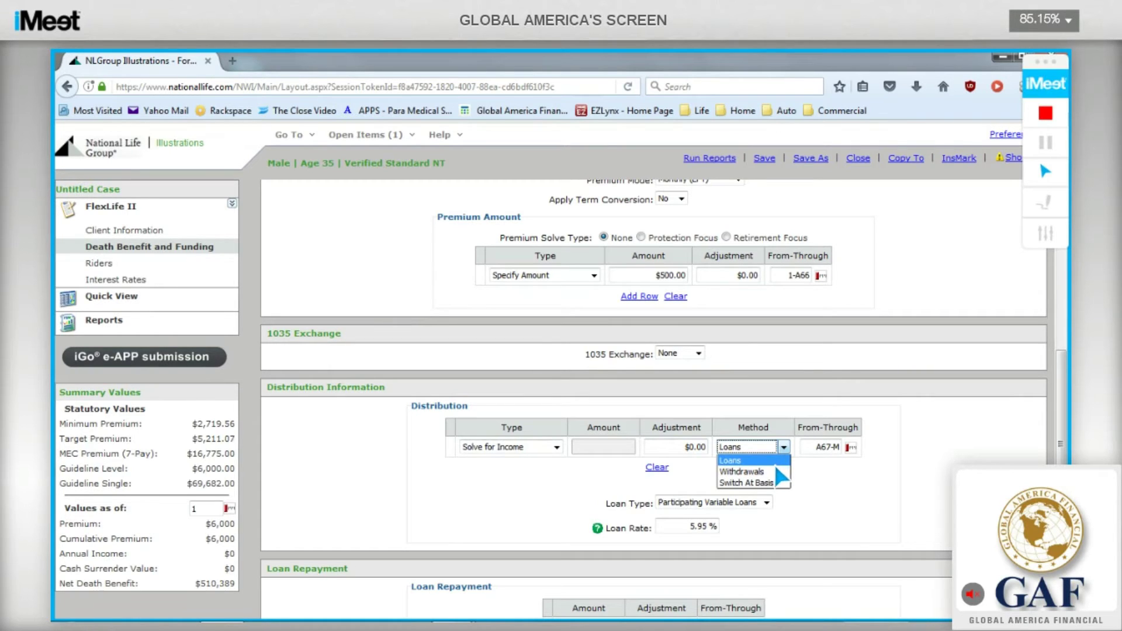
pyautogui.click(808, 470)
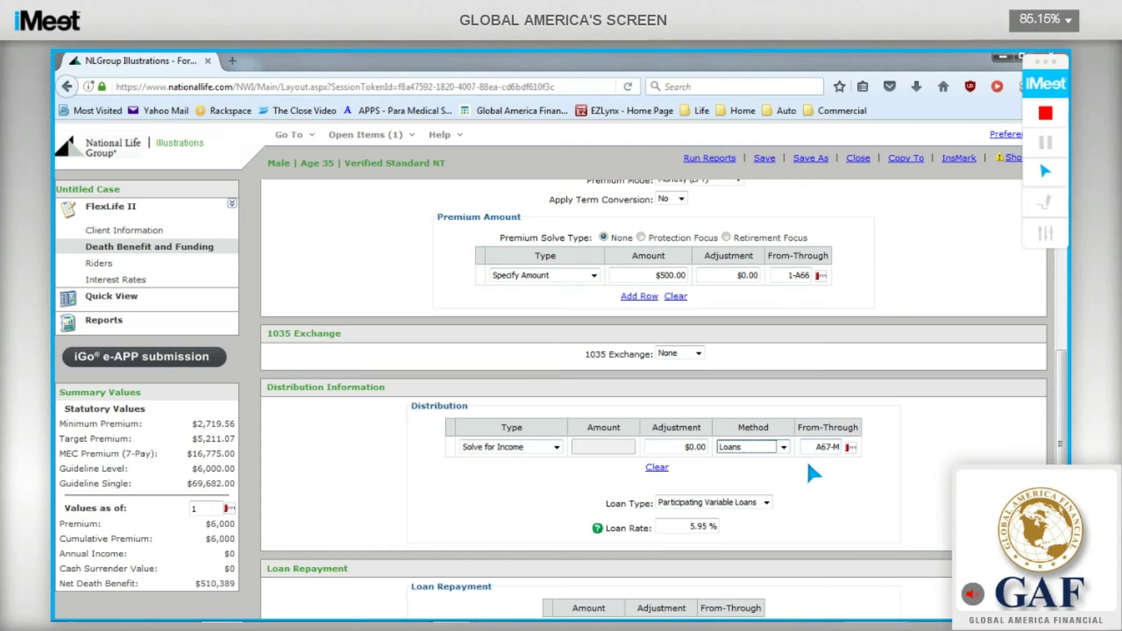
# Change the distribution's loan type to Participating Fixed Loans
pyautogui.scroll(-1, 802, 510)
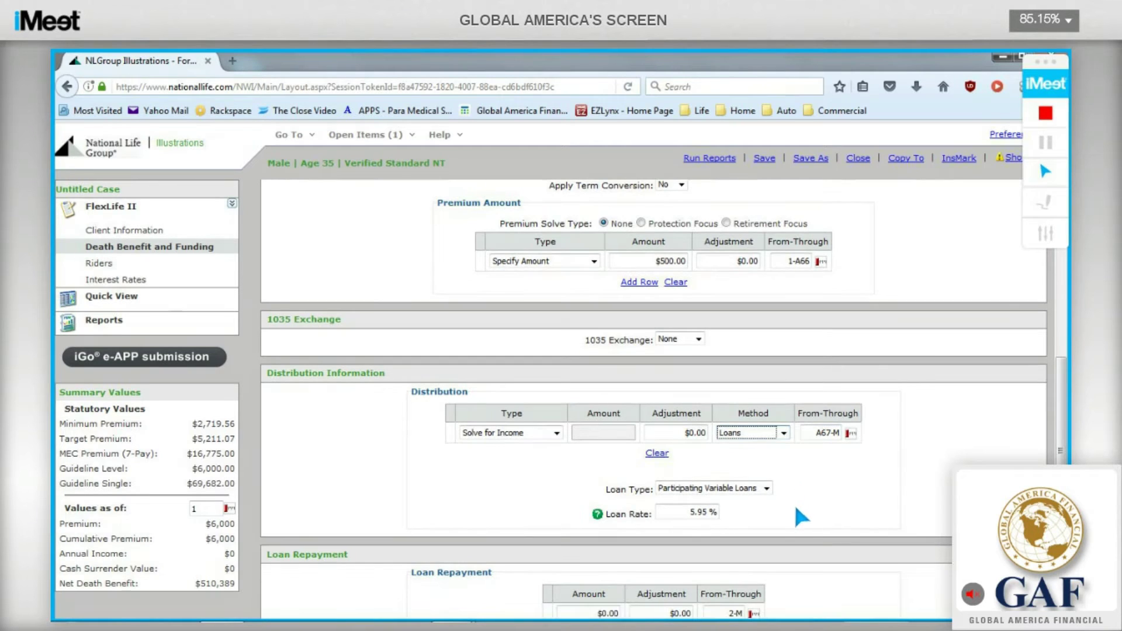
pyautogui.scroll(-3, 802, 517)
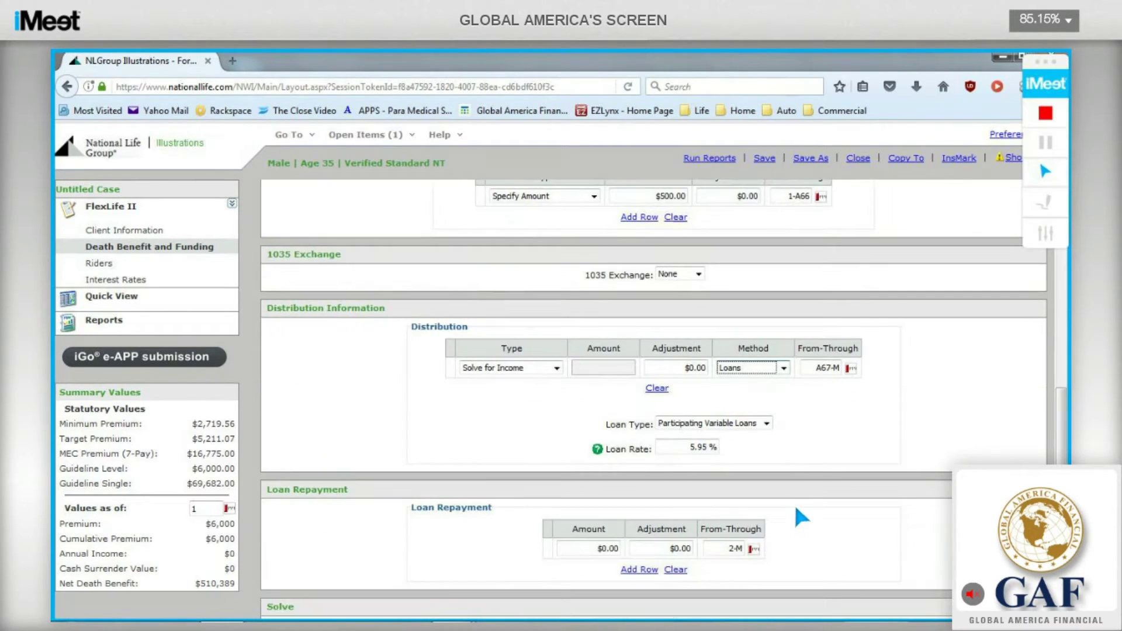
pyautogui.scroll(-3, 802, 517)
pyautogui.click(763, 368)
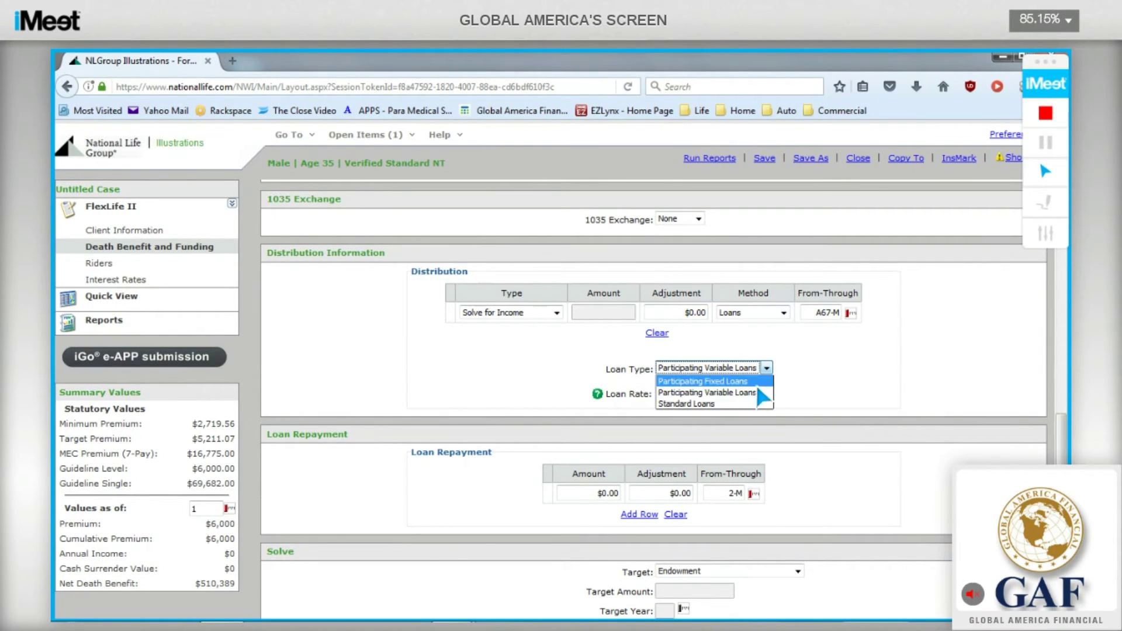
pyautogui.click(755, 382)
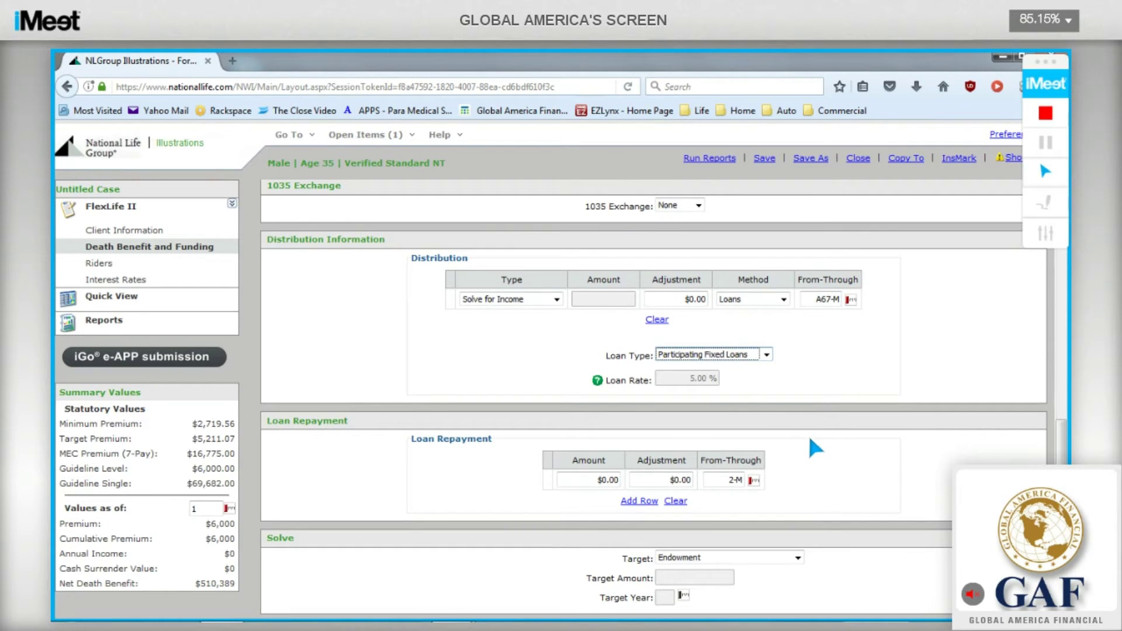
# Review the policy's rider selections, and bring up the interest rates with the strategy allocations
pyautogui.click(119, 258)
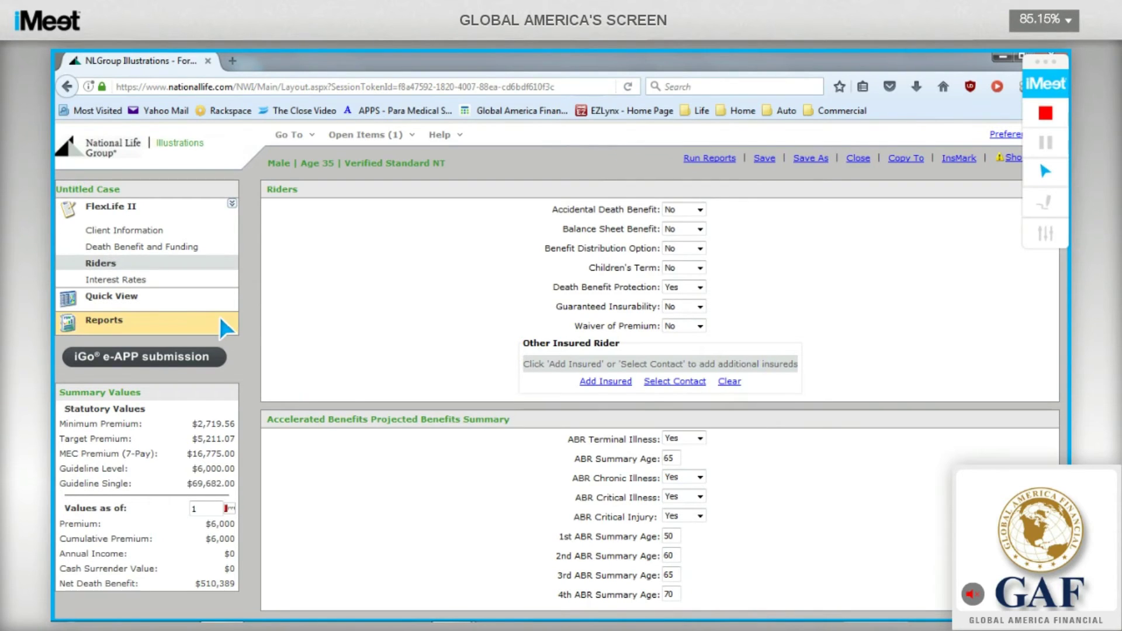
pyautogui.click(146, 281)
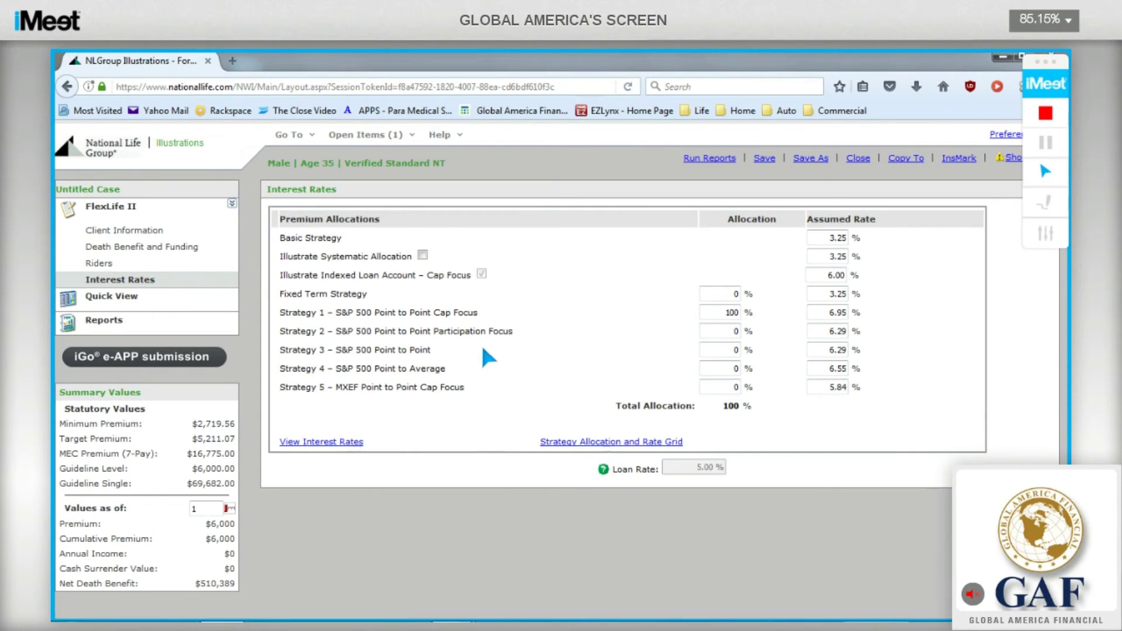
# Open the Quick View and examine the yearly premiums, loans, annual income, accumulated and surrender values, and net death benefit across all ages
pyautogui.click(159, 298)
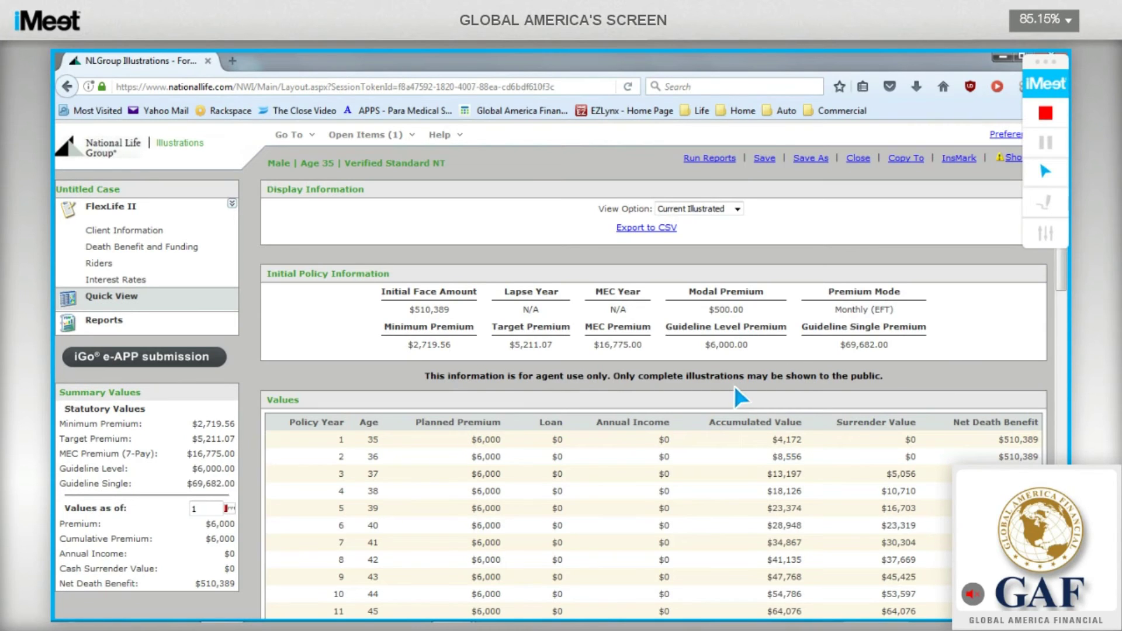
pyautogui.scroll(-2, 735, 390)
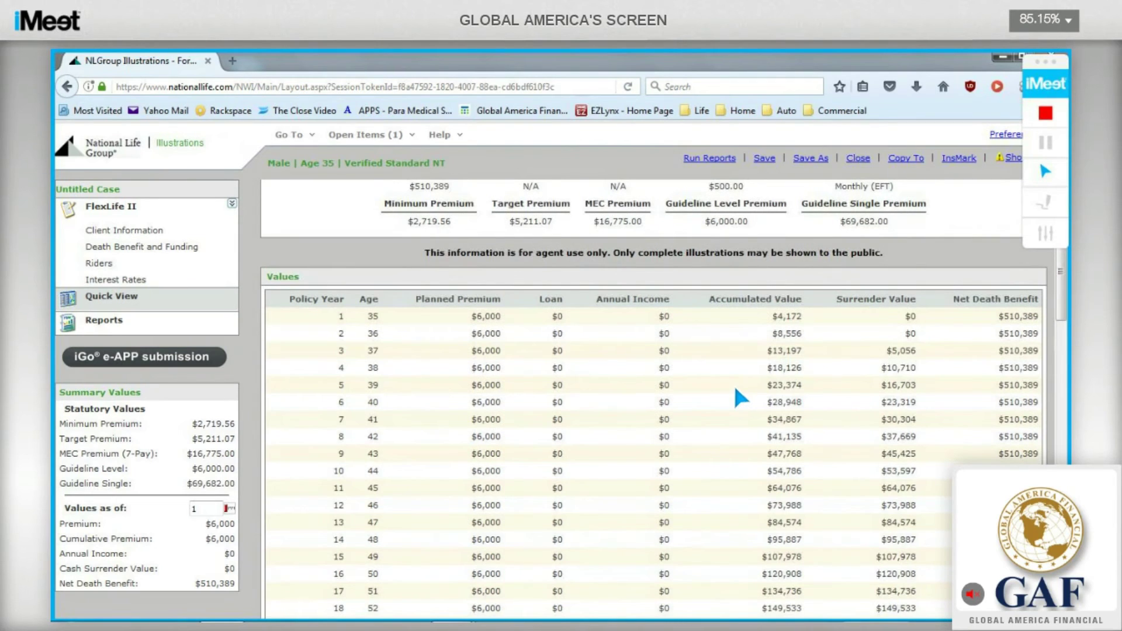
pyautogui.scroll(-1, 736, 389)
pyautogui.scroll(-1, 738, 398)
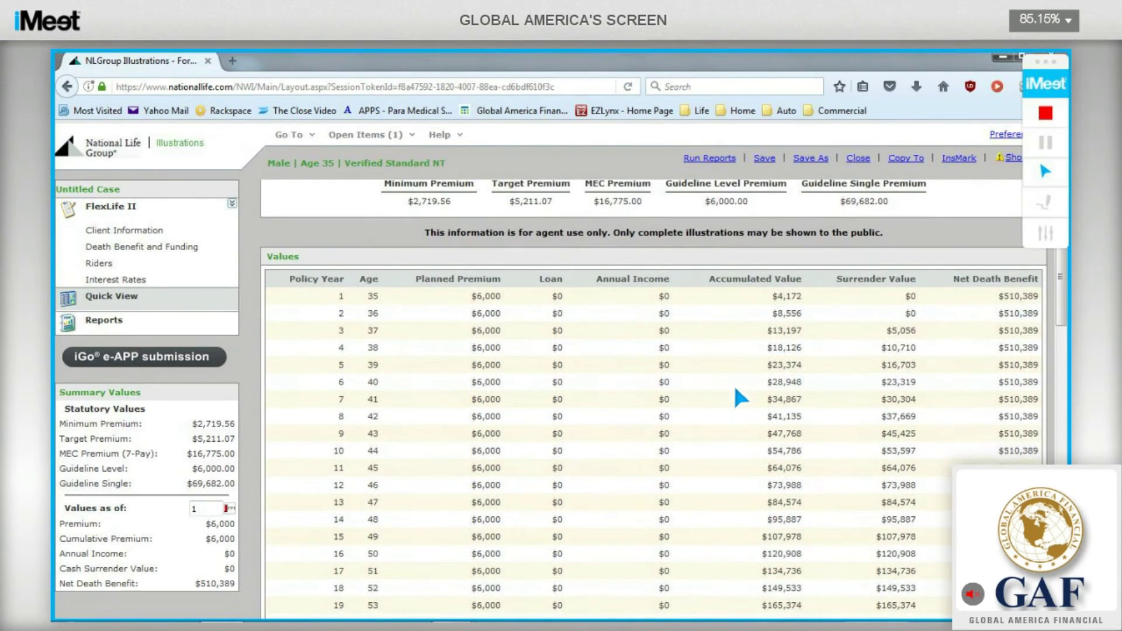
pyautogui.scroll(-1, 737, 394)
pyautogui.scroll(-1, 731, 382)
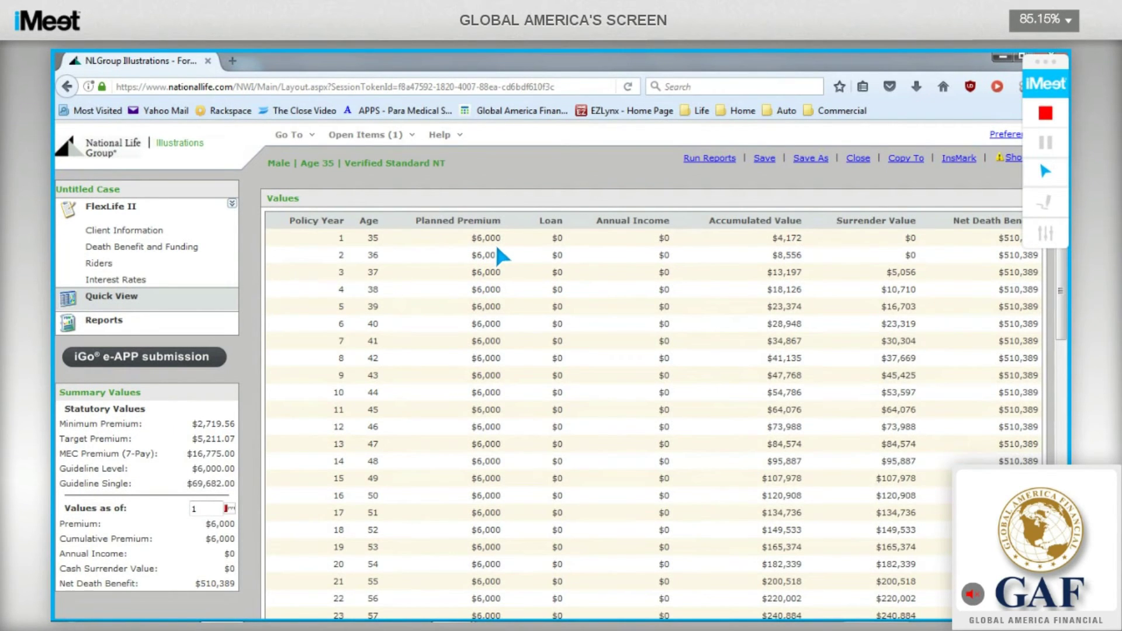
pyautogui.scroll(-1, 495, 242)
pyautogui.scroll(-2, 497, 248)
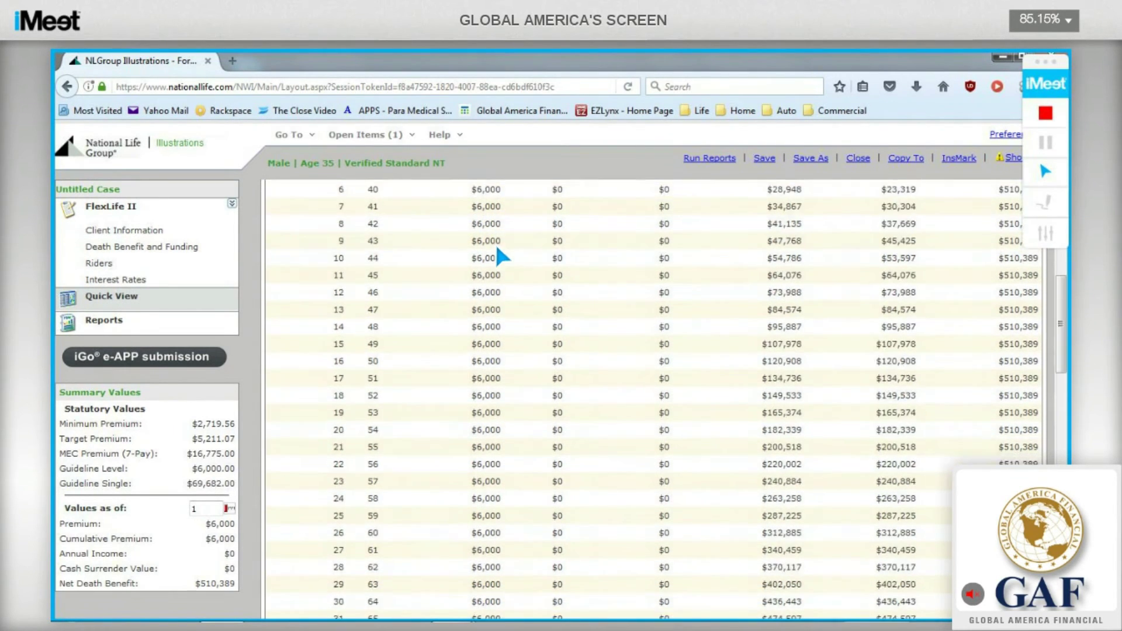
pyautogui.scroll(-1, 498, 255)
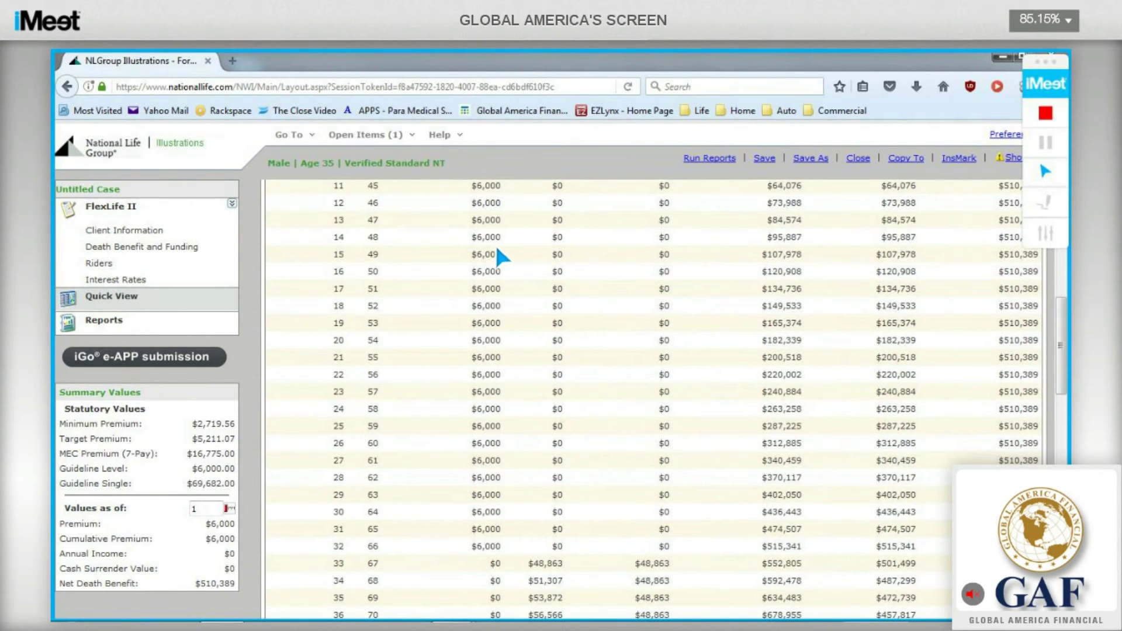
pyautogui.scroll(-2, 497, 251)
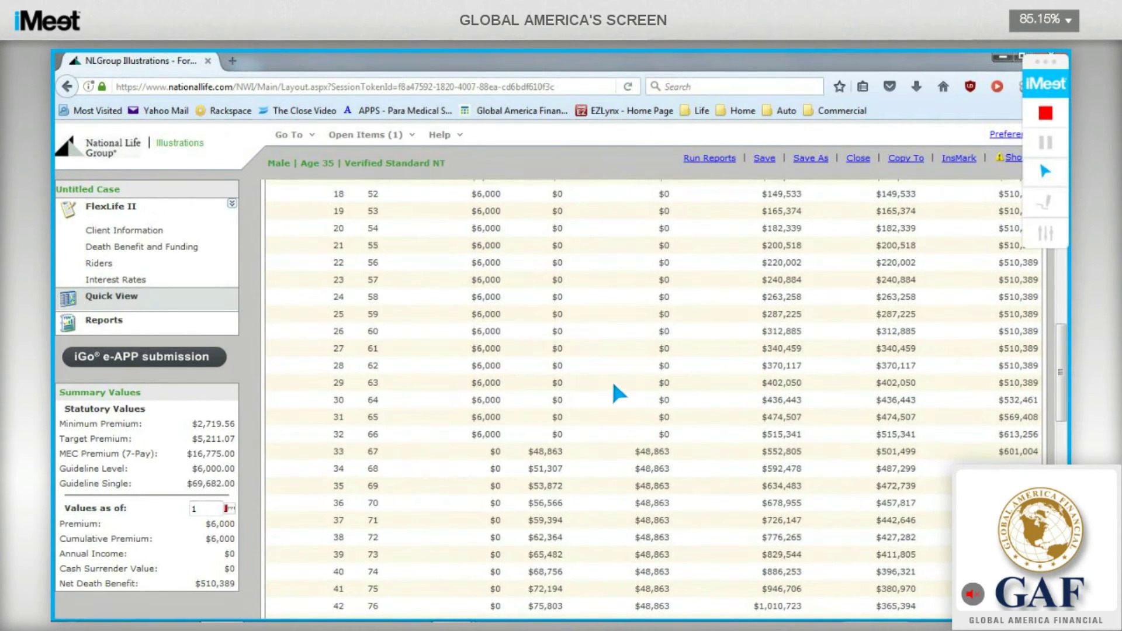
pyautogui.scroll(5, 614, 386)
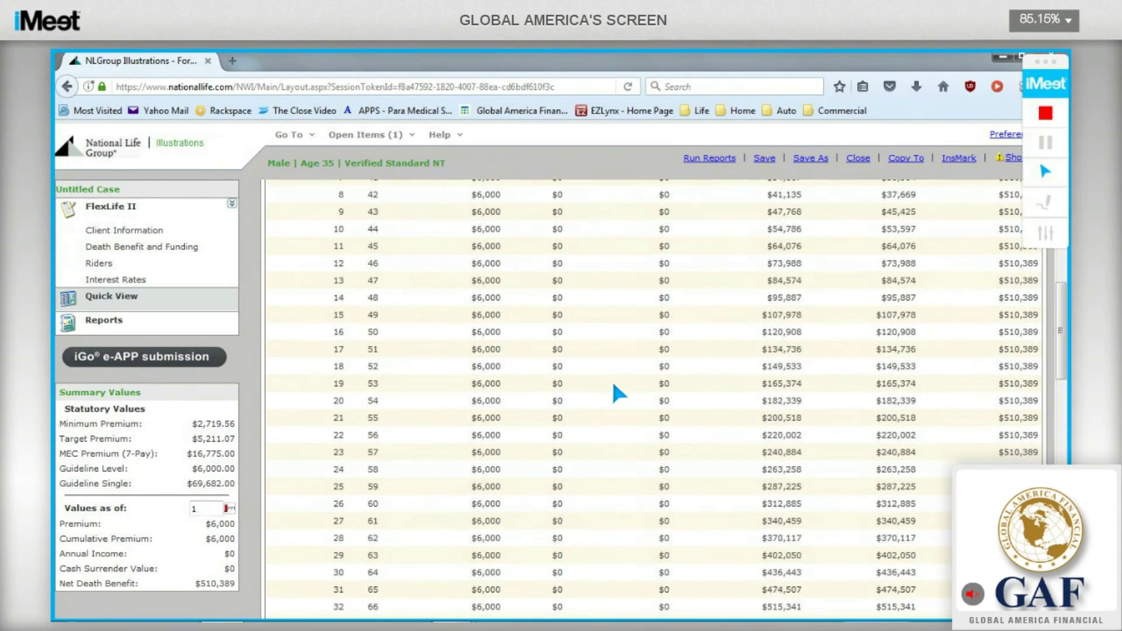
pyautogui.scroll(3, 613, 386)
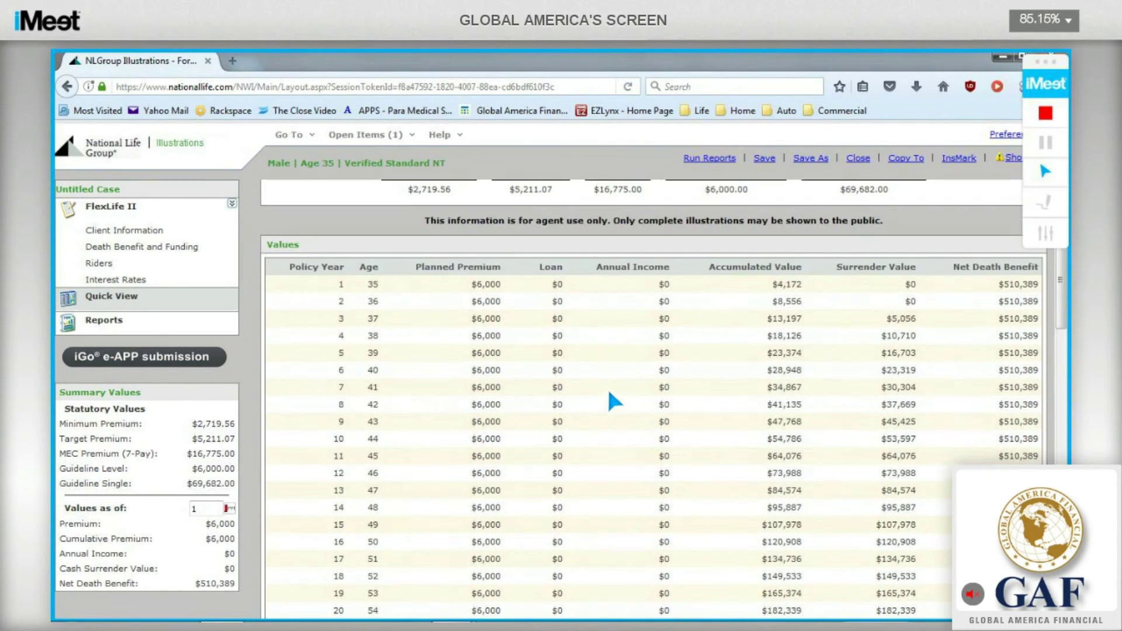
pyautogui.scroll(1, 702, 370)
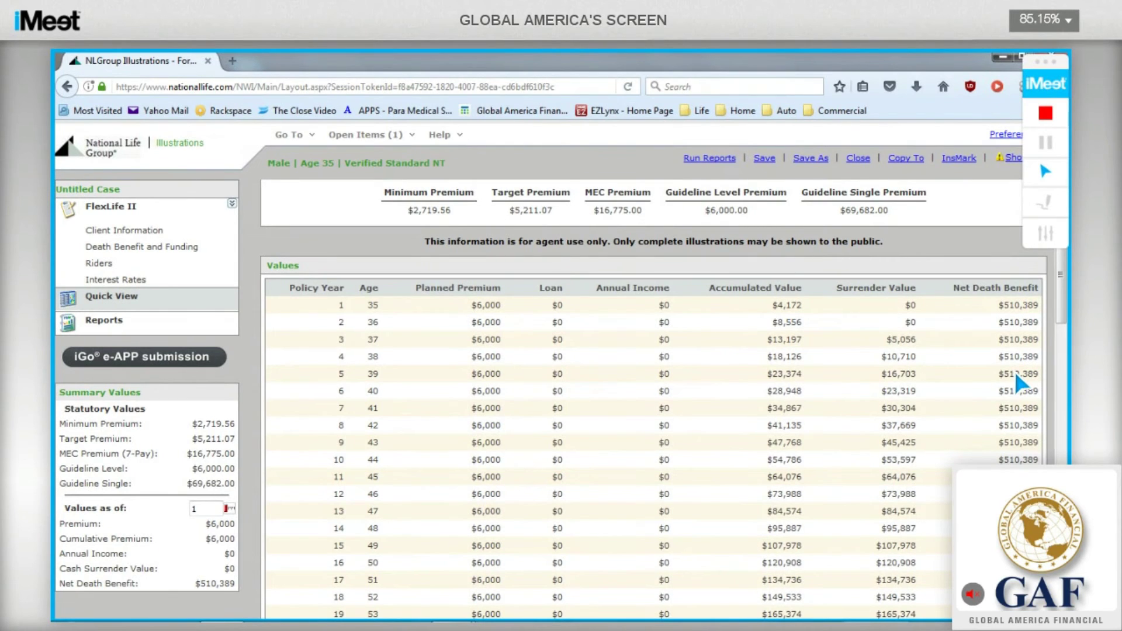
pyautogui.scroll(-5, 1014, 370)
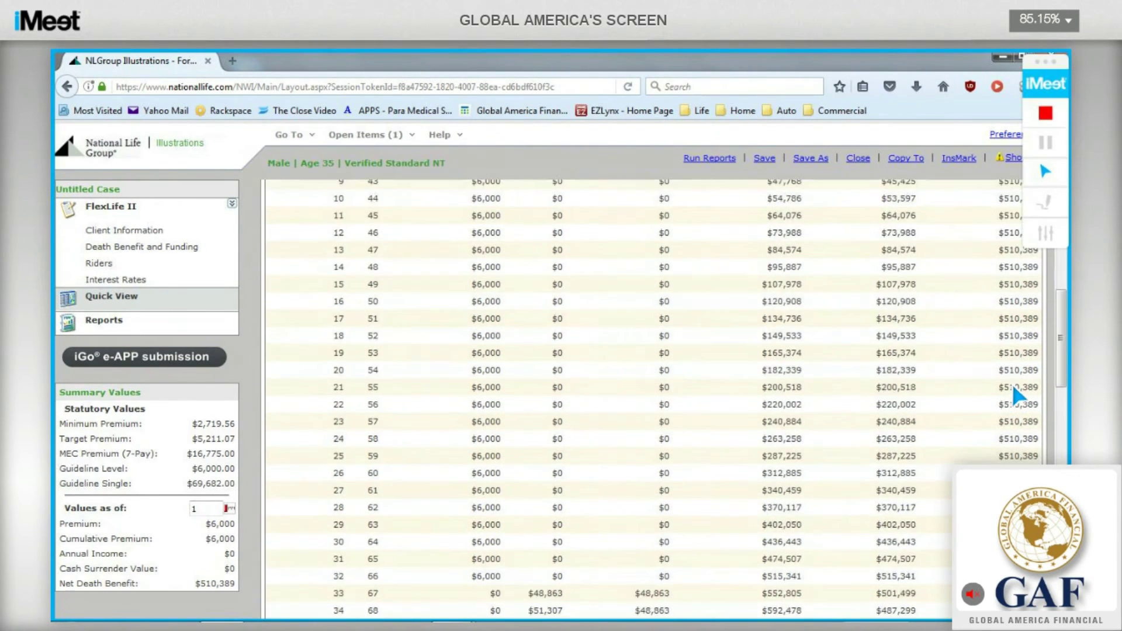
pyautogui.scroll(-2, 1013, 389)
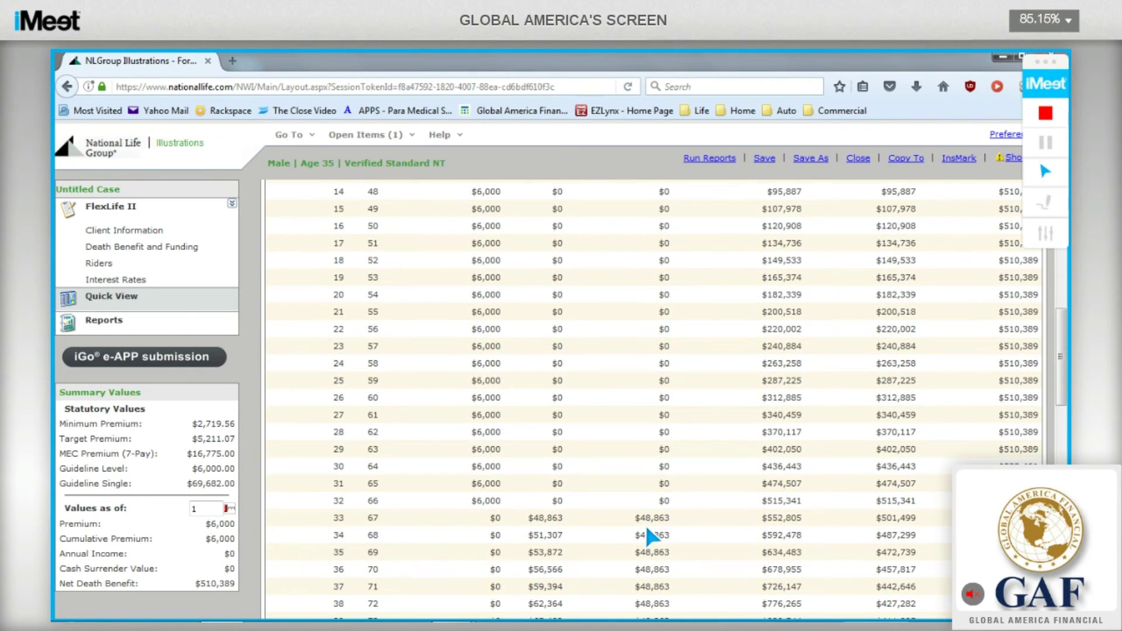
pyautogui.scroll(-3, 644, 524)
pyautogui.scroll(-5, 645, 522)
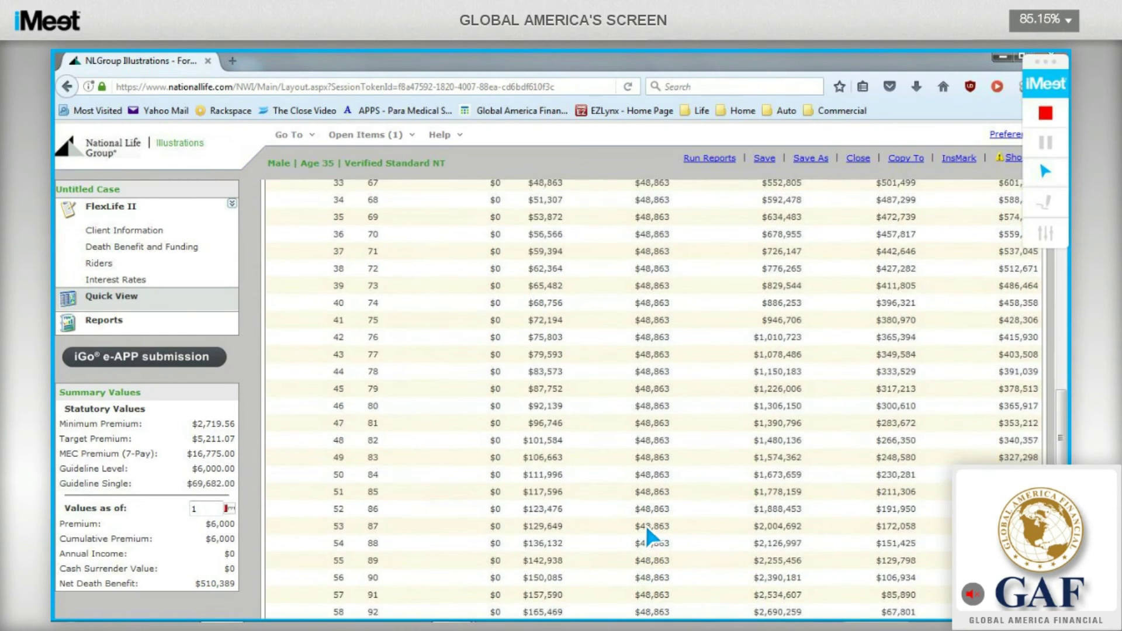
pyautogui.scroll(-7, 659, 530)
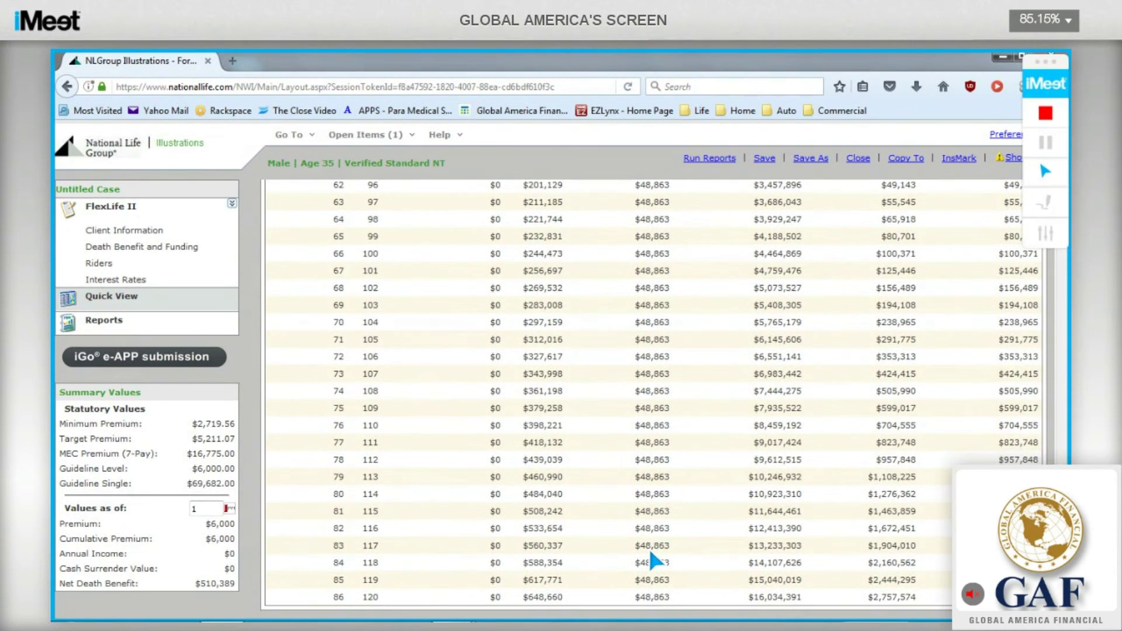
pyautogui.scroll(4, 651, 555)
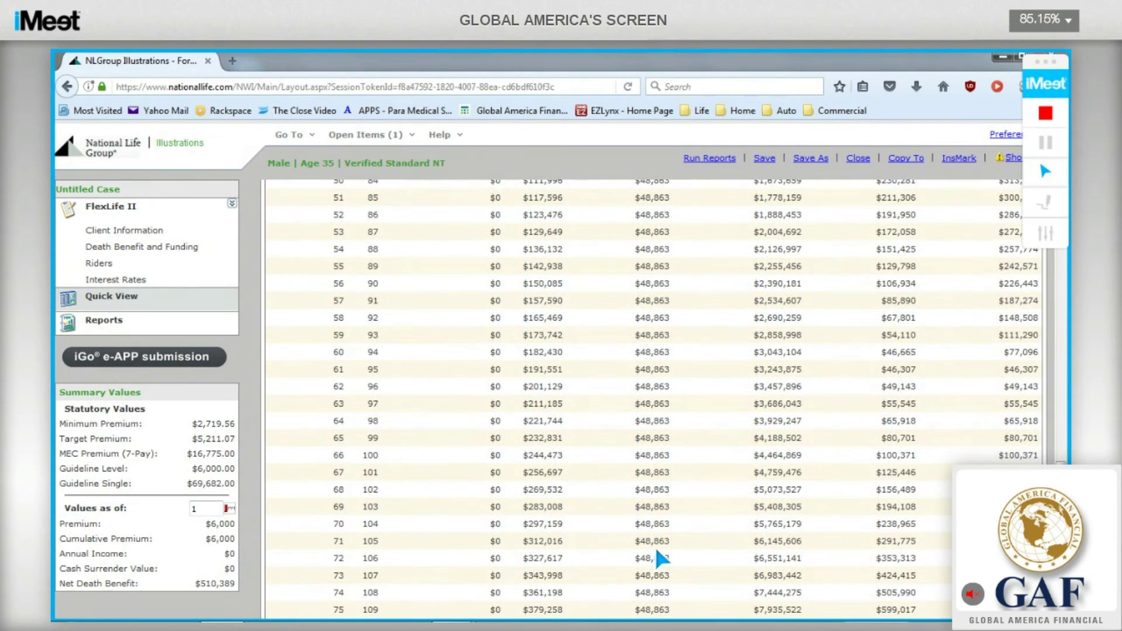
pyautogui.scroll(3, 657, 552)
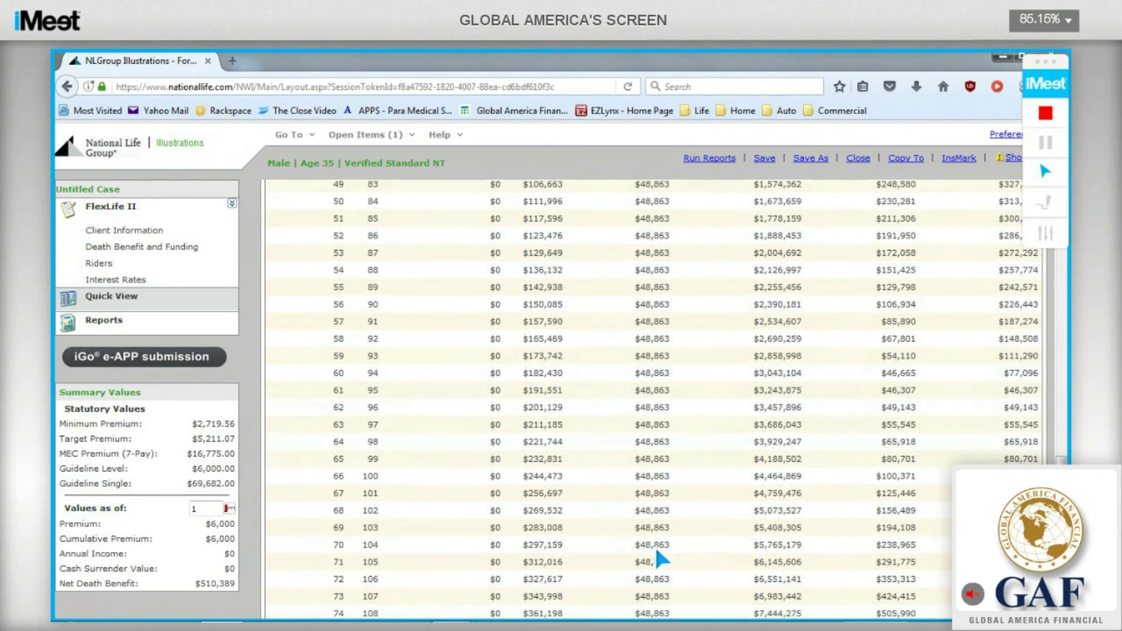
pyautogui.scroll(3, 653, 545)
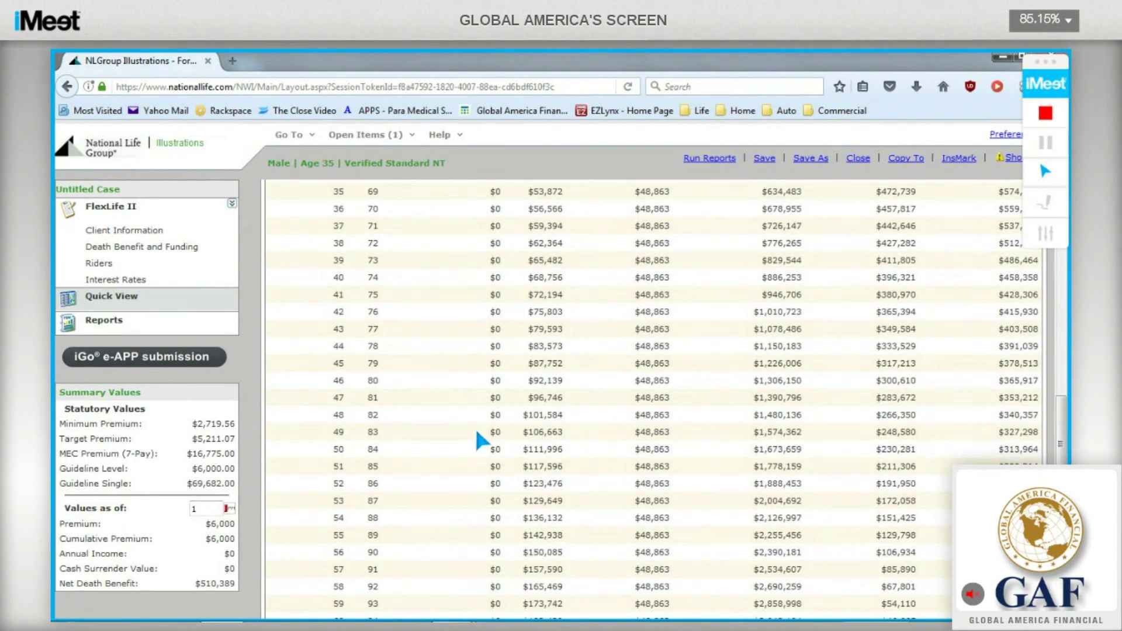
# Run the FlexLife II reports with the preselected supplemental illustrations, and minimize the report window that opens
pyautogui.click(190, 327)
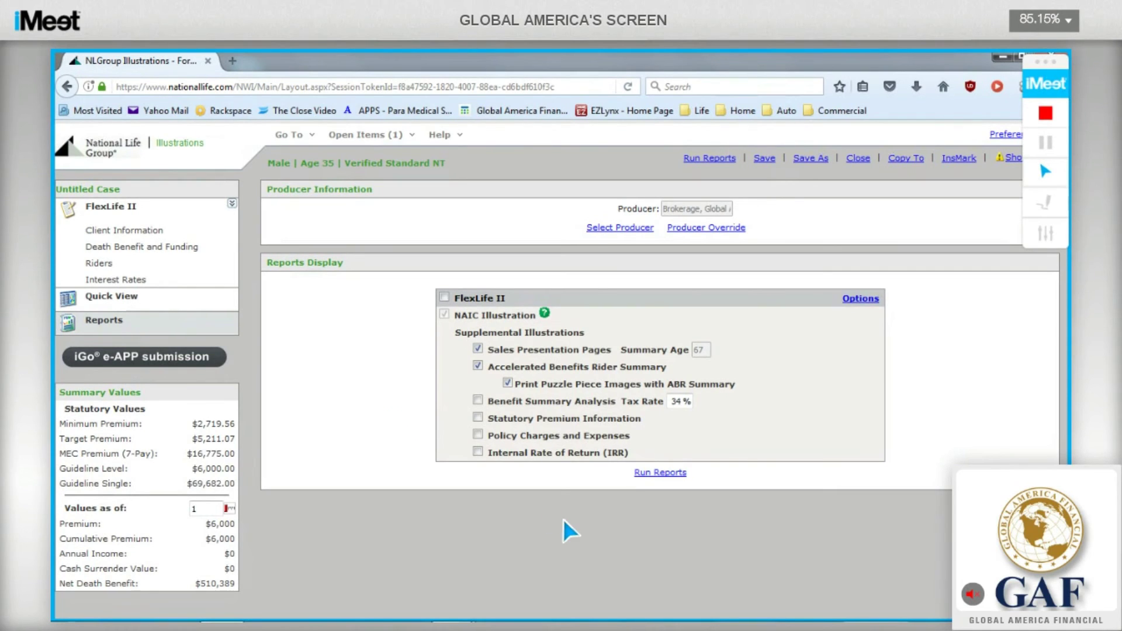
pyautogui.click(672, 473)
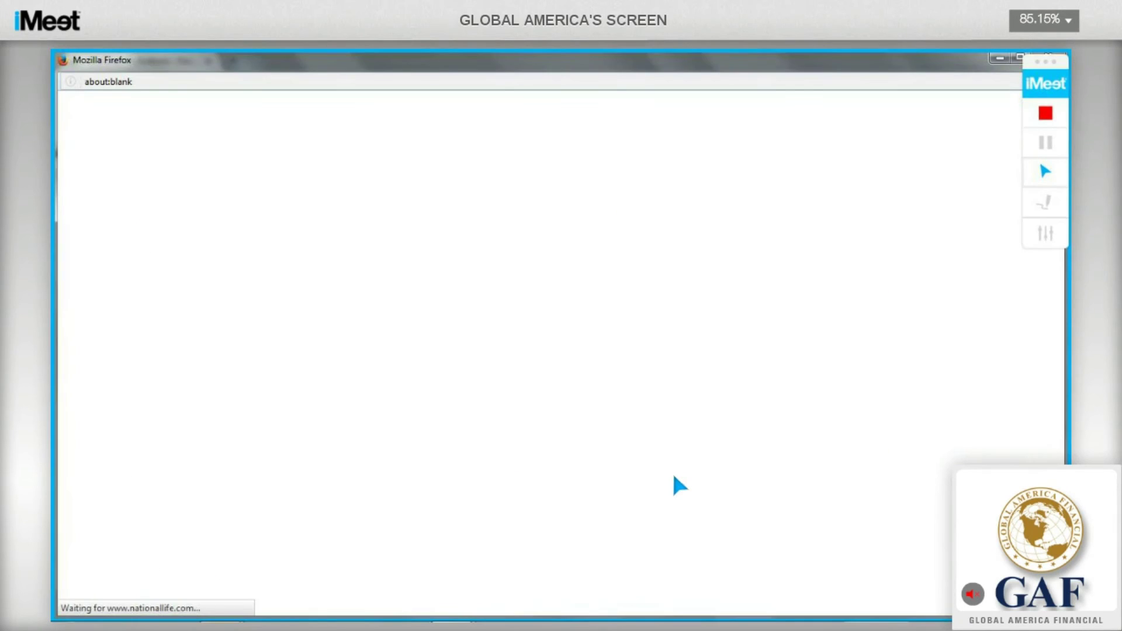
pyautogui.click(1000, 59)
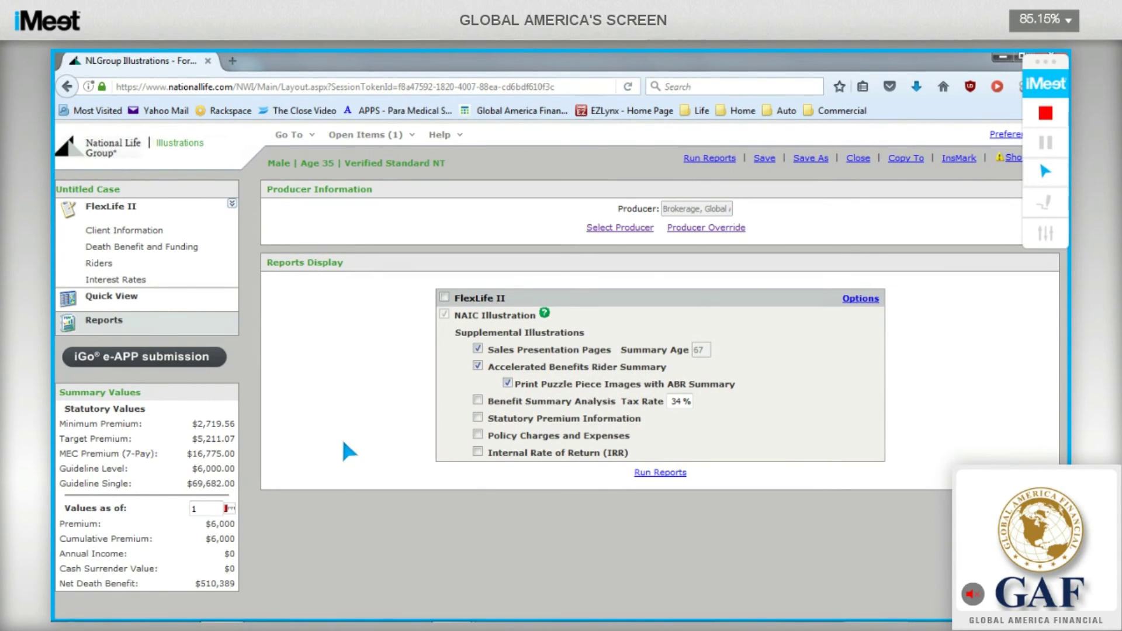
# Save the case in My Cases under the client's full name followed by "510kdb @ 500mo 48k in"
pyautogui.click(817, 158)
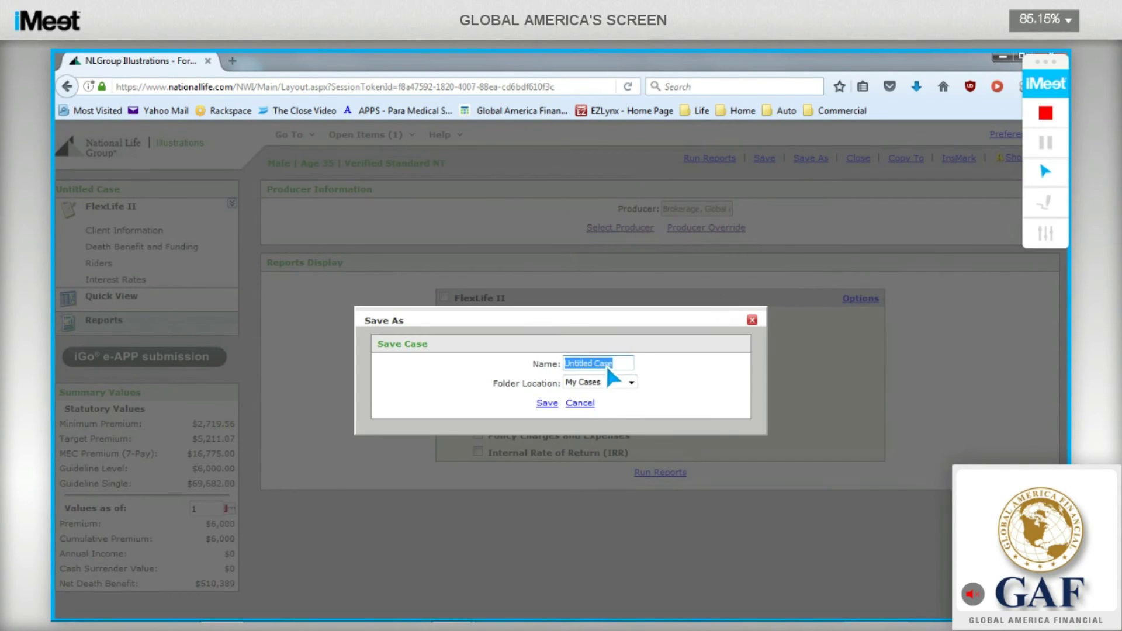
pyautogui.write('John')
pyautogui.write(' Do')
pyautogui.write('@ 500mo')
pyautogui.write('k in')
pyautogui.click(548, 403)
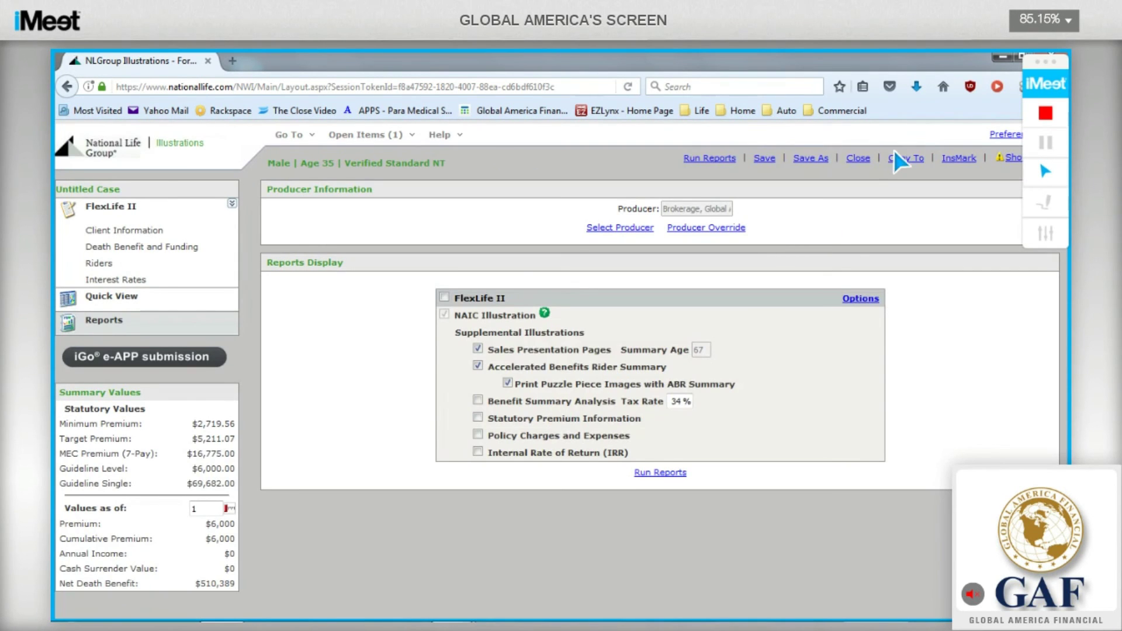
# Open the downloaded FlexLife II illustration PDF in Foxit Reader
pyautogui.click(917, 88)
pyautogui.click(848, 135)
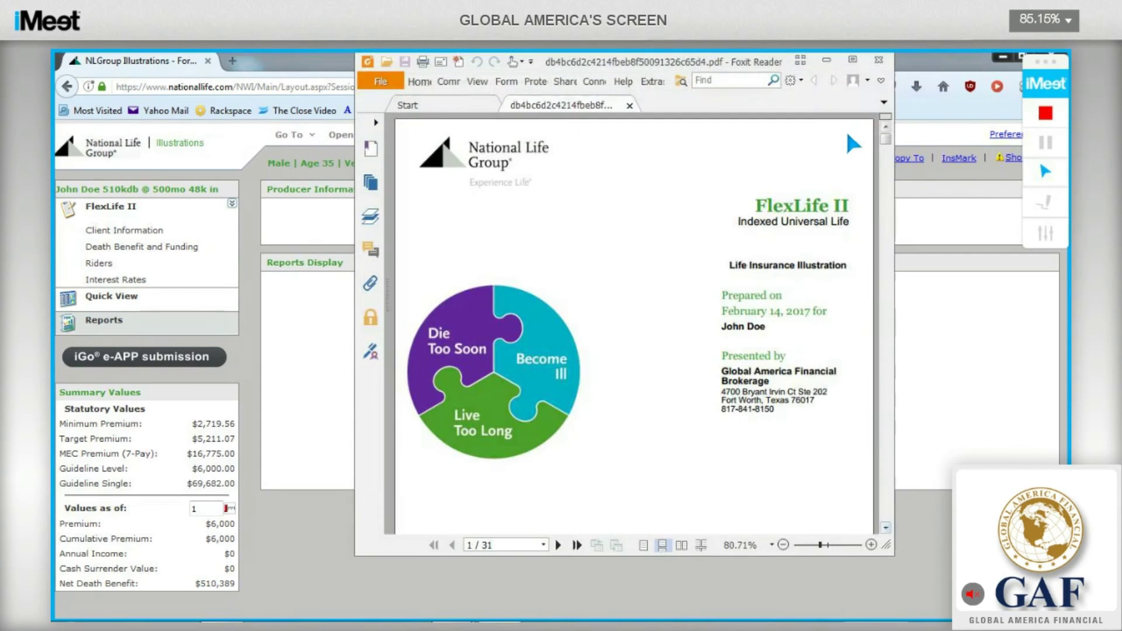
# Maximize the report window and read through the cover page and the FlexLife II features overview up to page 3
pyautogui.click(862, 61)
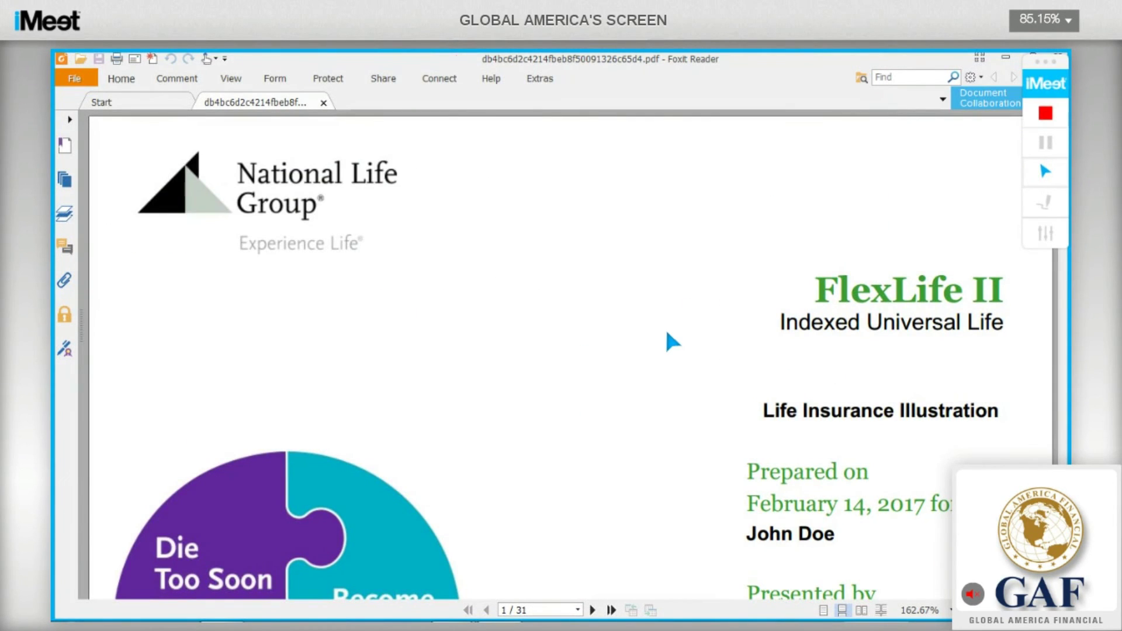
pyautogui.scroll(-5, 667, 332)
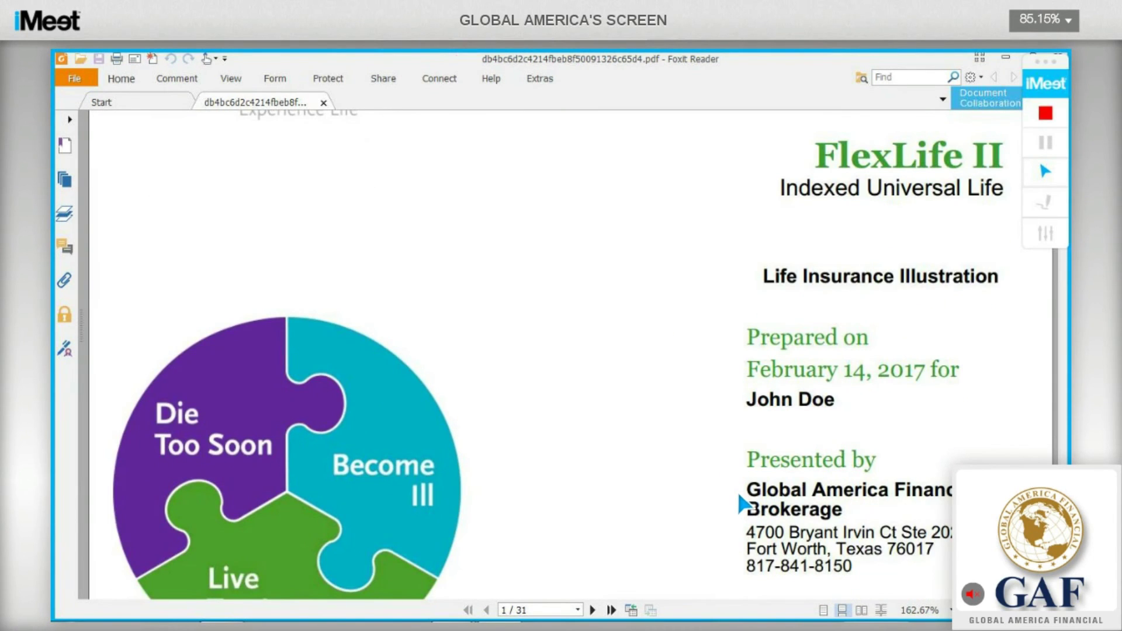
pyautogui.scroll(-2, 739, 495)
pyautogui.scroll(-8, 742, 502)
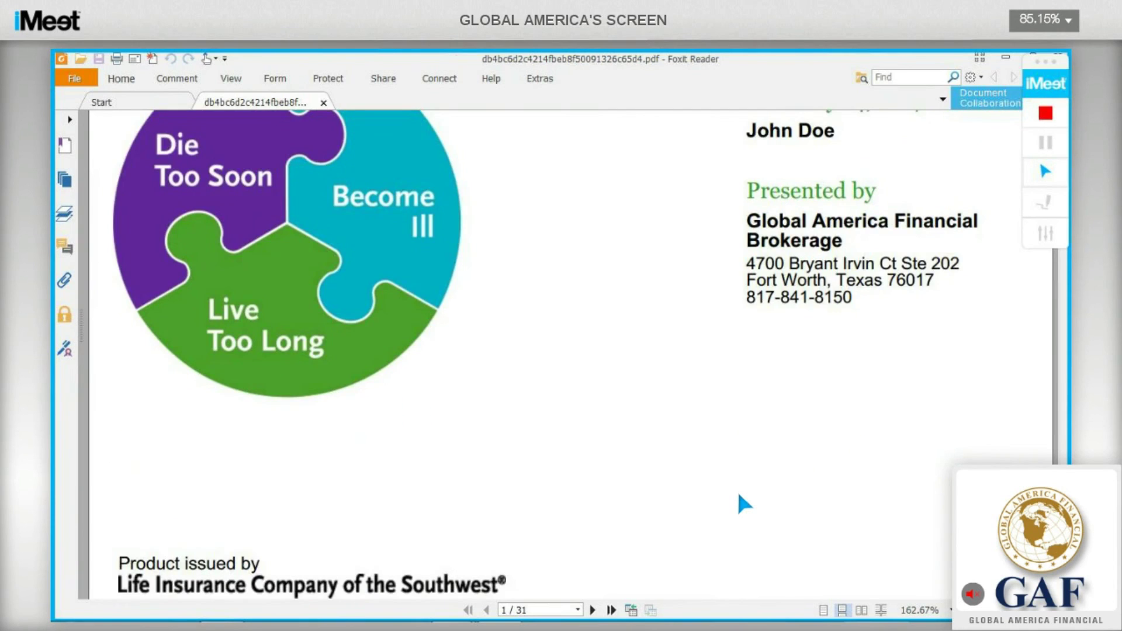
pyautogui.scroll(-5, 740, 497)
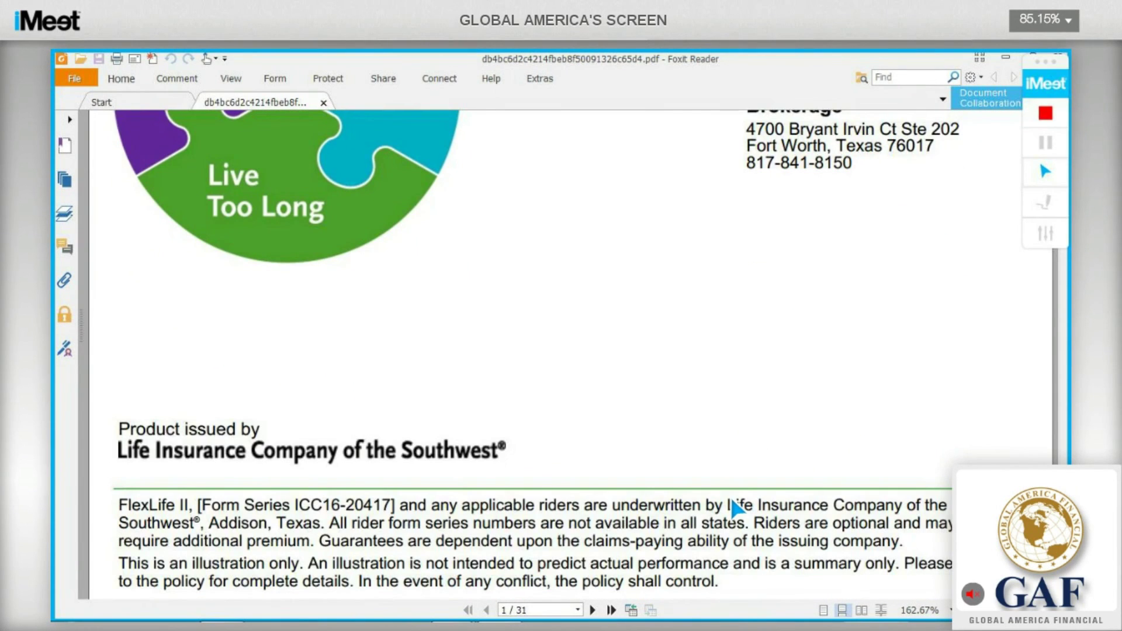
pyautogui.scroll(-15, 732, 503)
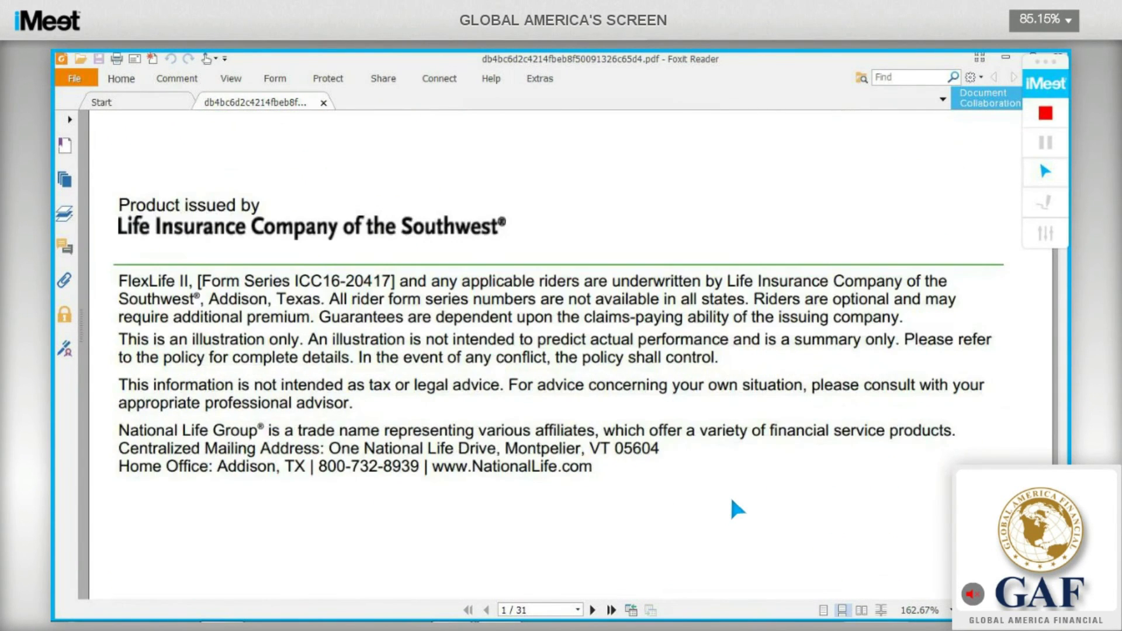
pyautogui.scroll(-5, 738, 508)
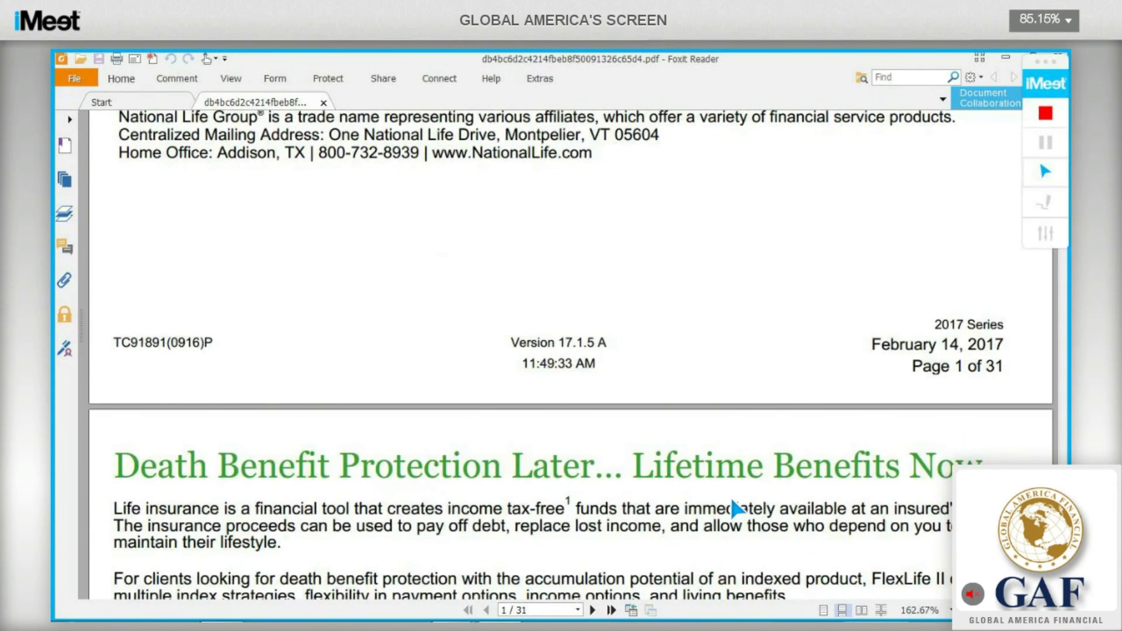
pyautogui.scroll(-5, 738, 509)
pyautogui.scroll(-5, 731, 495)
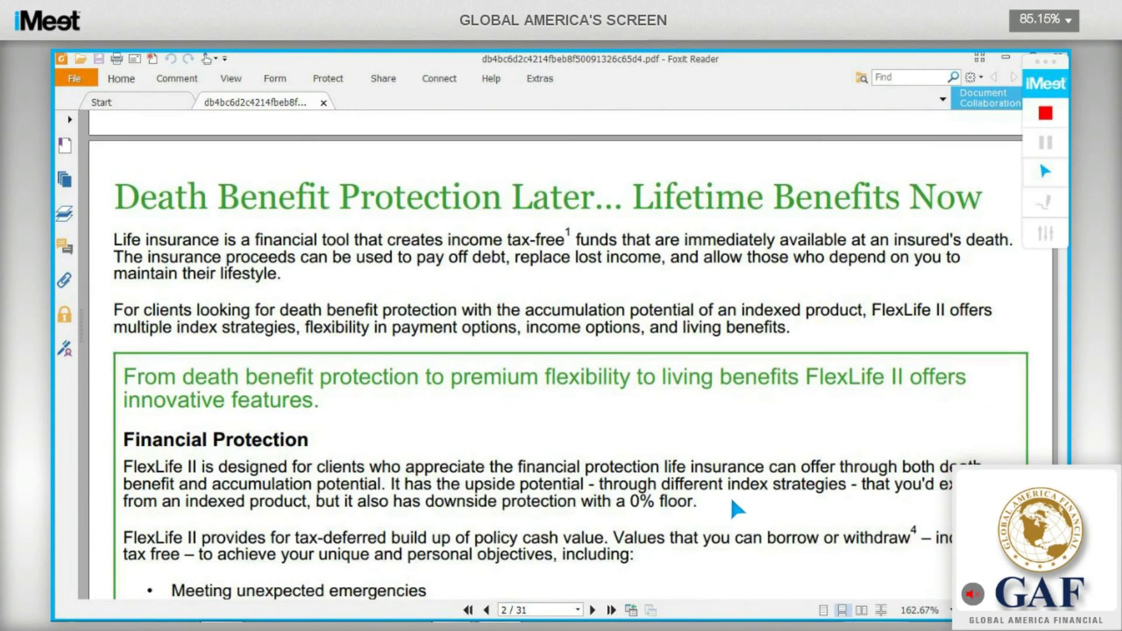
pyautogui.scroll(-20, 734, 507)
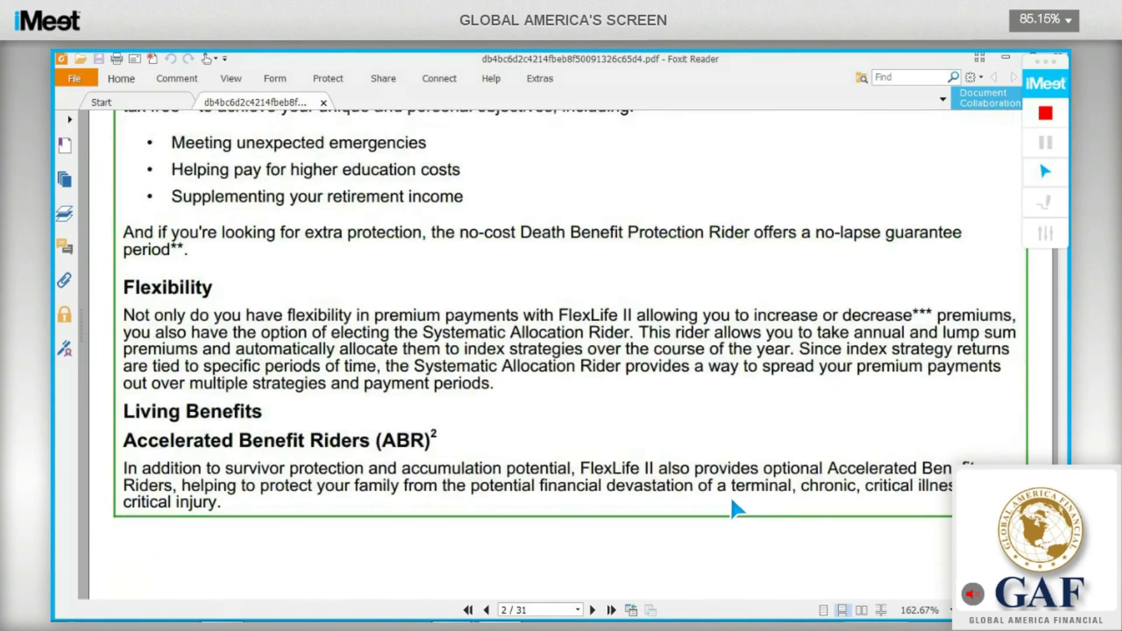
pyautogui.scroll(-20, 725, 502)
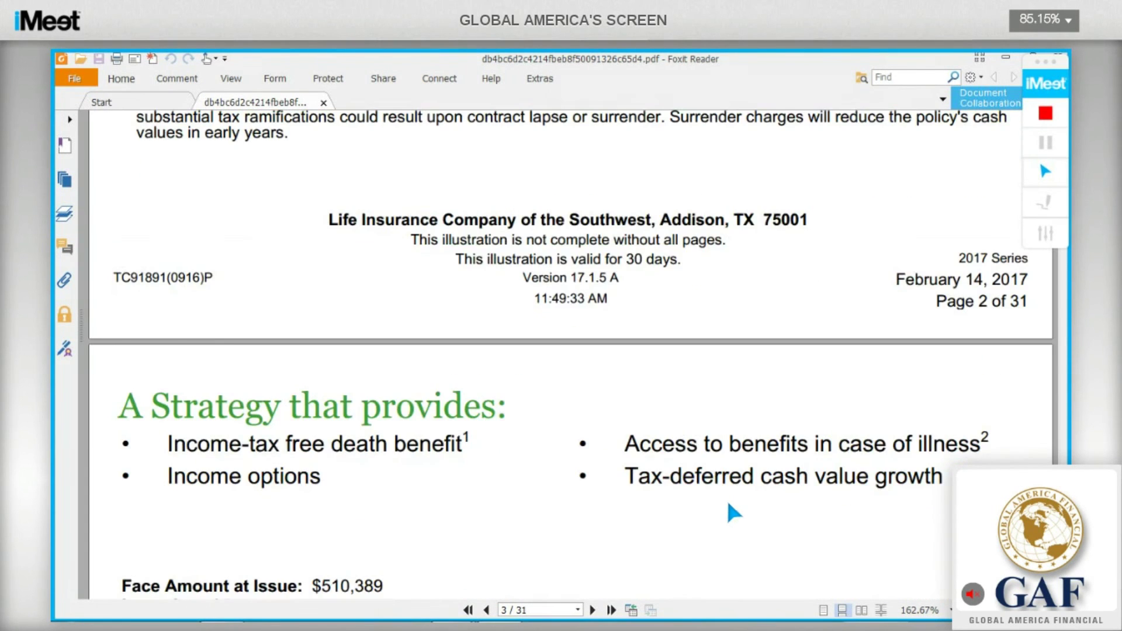
# Examine page 3's planned premium, death benefit, tax-free income and living benefits options, and return to the National Life Group Illustrations browser window
pyautogui.scroll(-5, 720, 501)
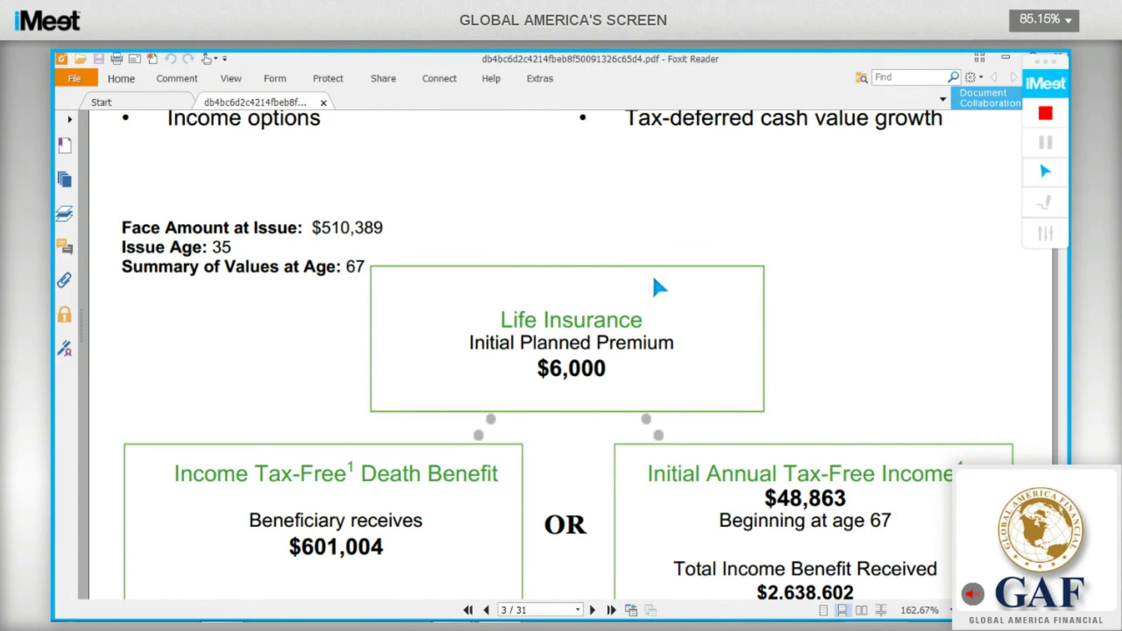
pyautogui.scroll(-3, 653, 280)
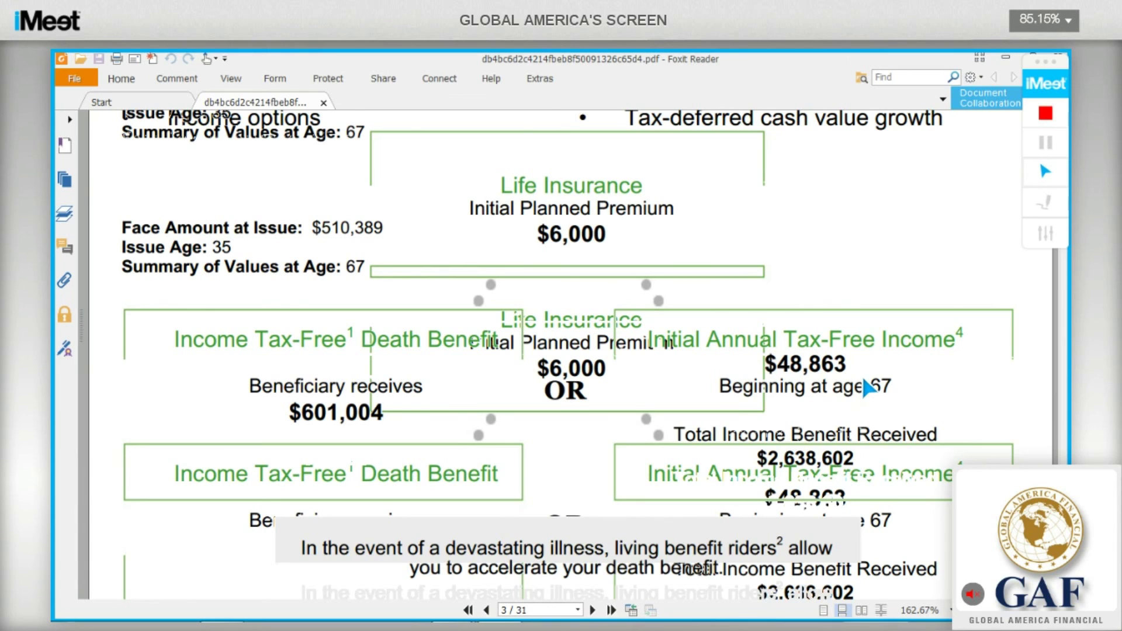
pyautogui.scroll(-2, 863, 380)
pyautogui.scroll(-4, 864, 380)
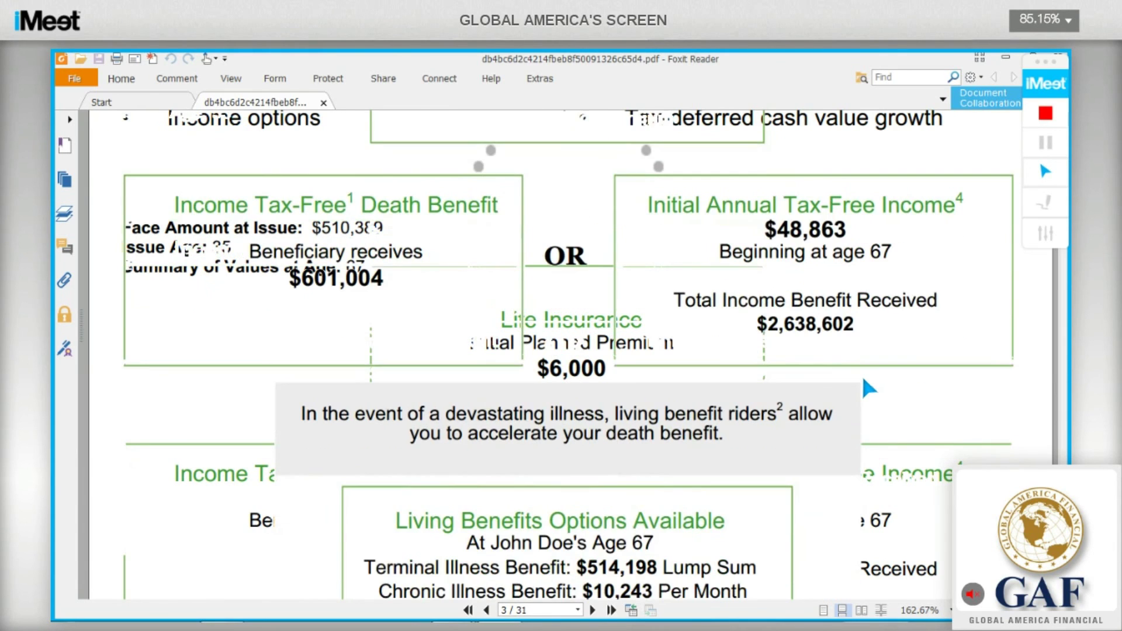
pyautogui.scroll(-2, 869, 389)
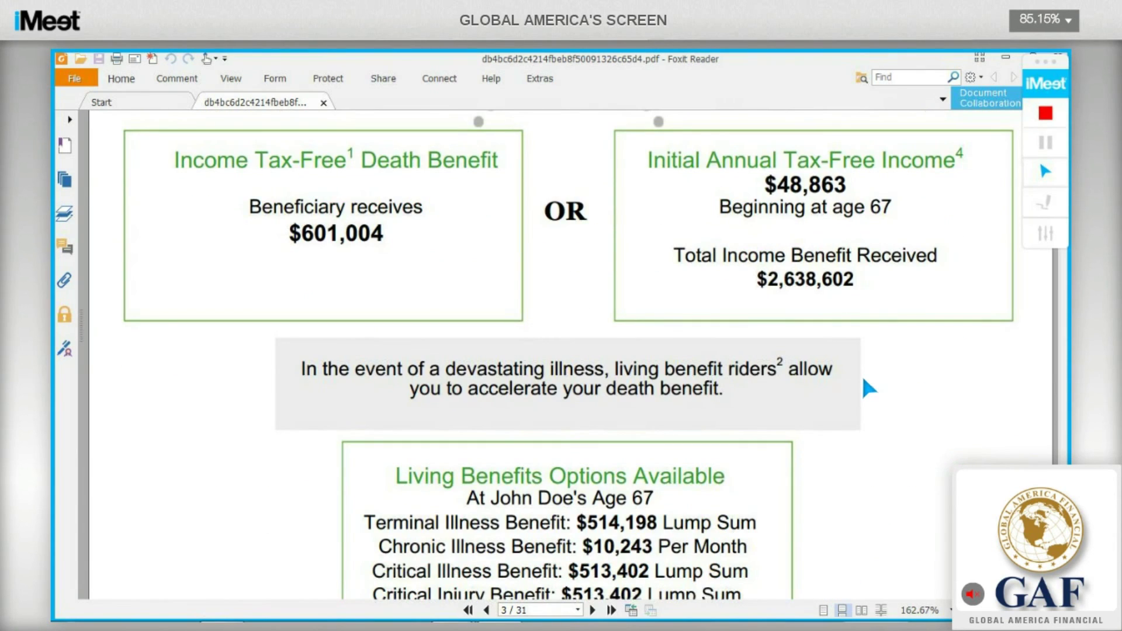
pyautogui.scroll(-4, 864, 379)
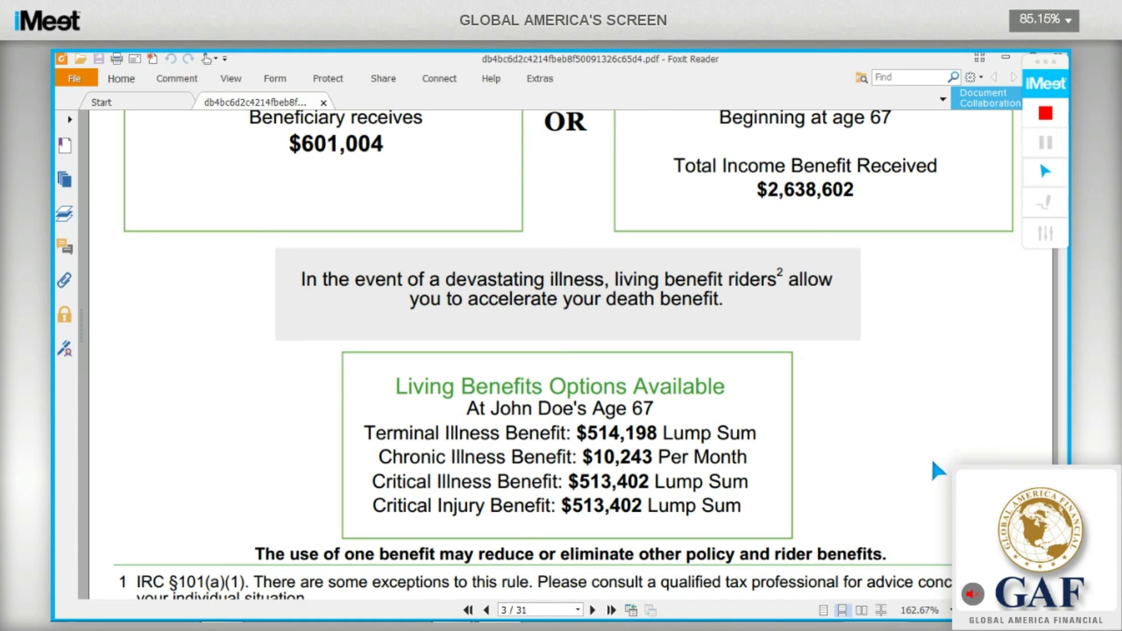
pyautogui.scroll(1, 933, 462)
pyautogui.scroll(1, 937, 469)
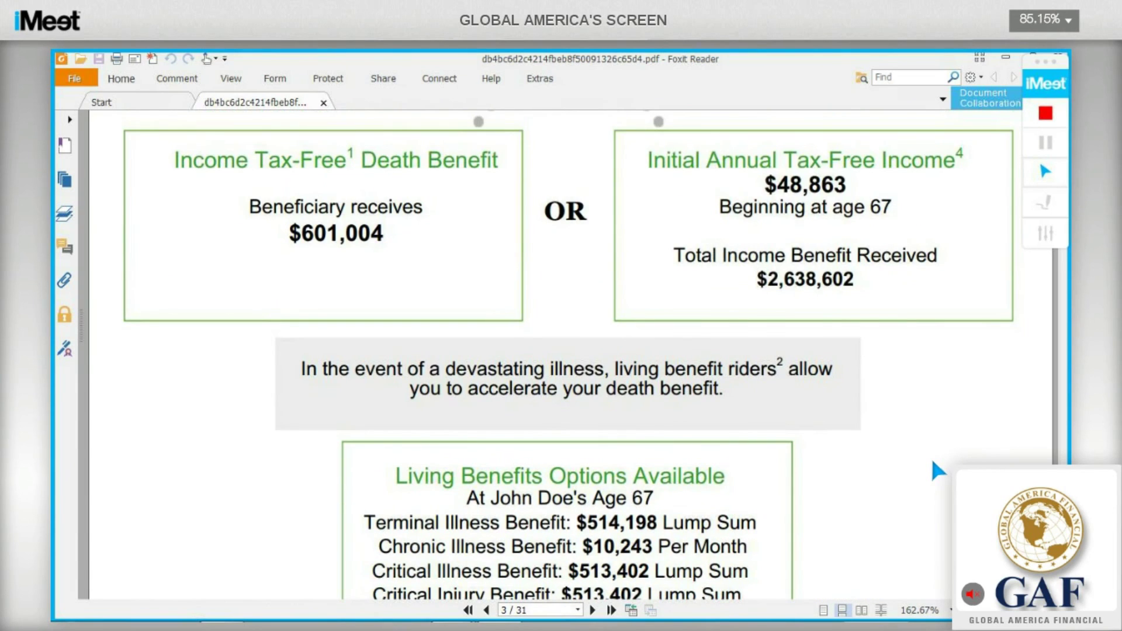
pyautogui.hotkey('alt', 'Tab')
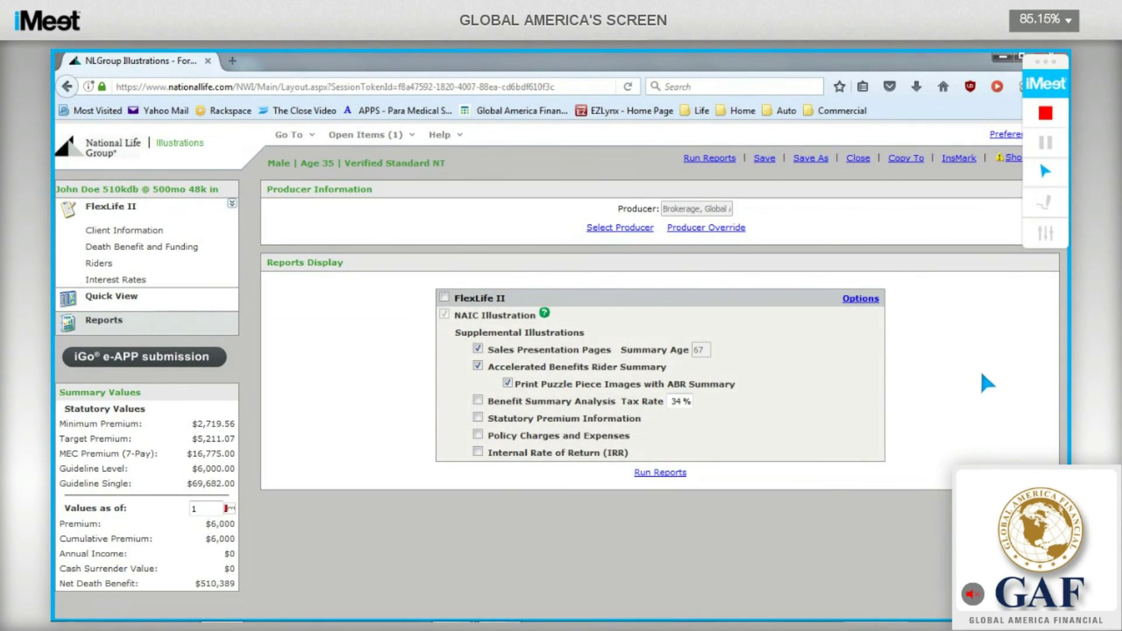